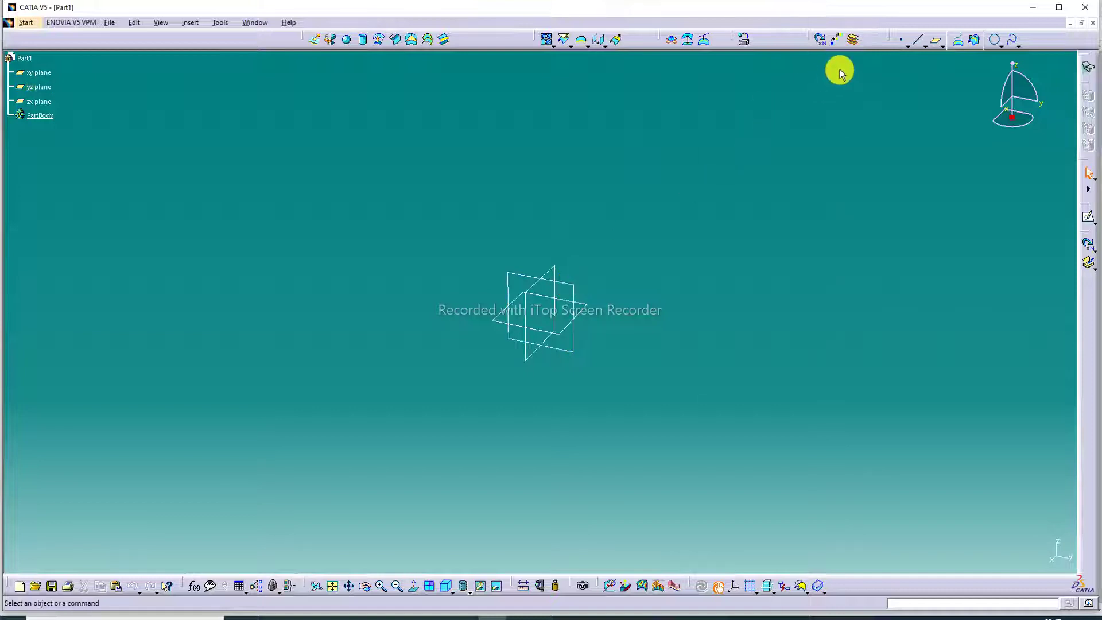
- Create a plane offset 74 mm from the yz plane and repeat it with 2 further instances in a new body
{"action": "left_click", "coordinate": [937, 45]}
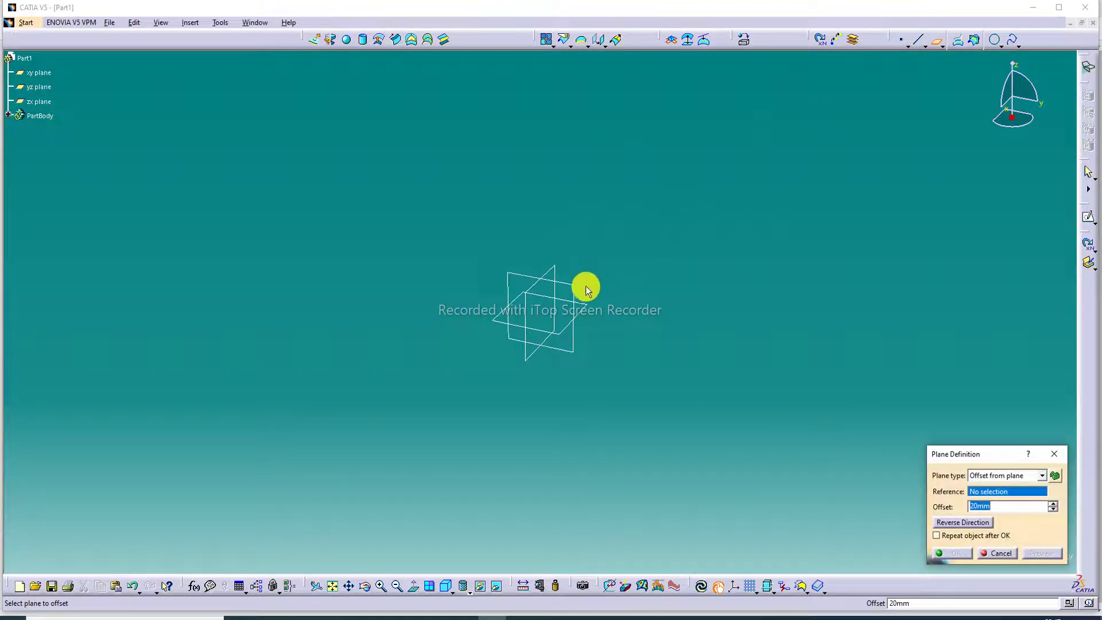
{"action": "left_click", "coordinate": [570, 287]}
{"action": "left_click_drag", "start_coordinate": [520, 340], "coordinate": [451, 383]}
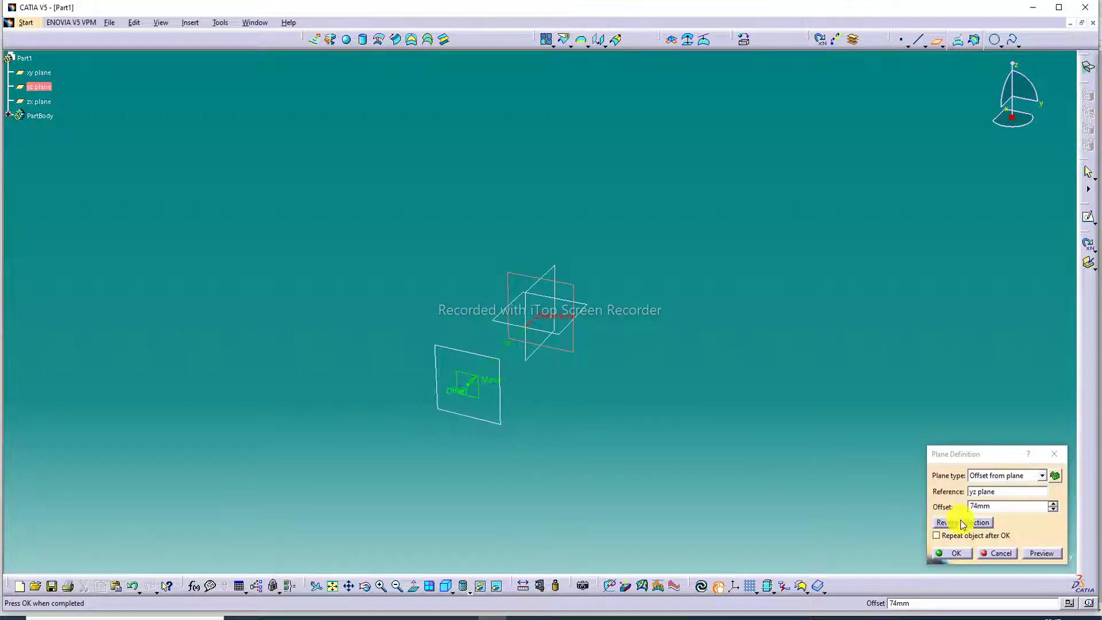
{"action": "left_click", "coordinate": [947, 536]}
{"action": "left_click", "coordinate": [955, 552]}
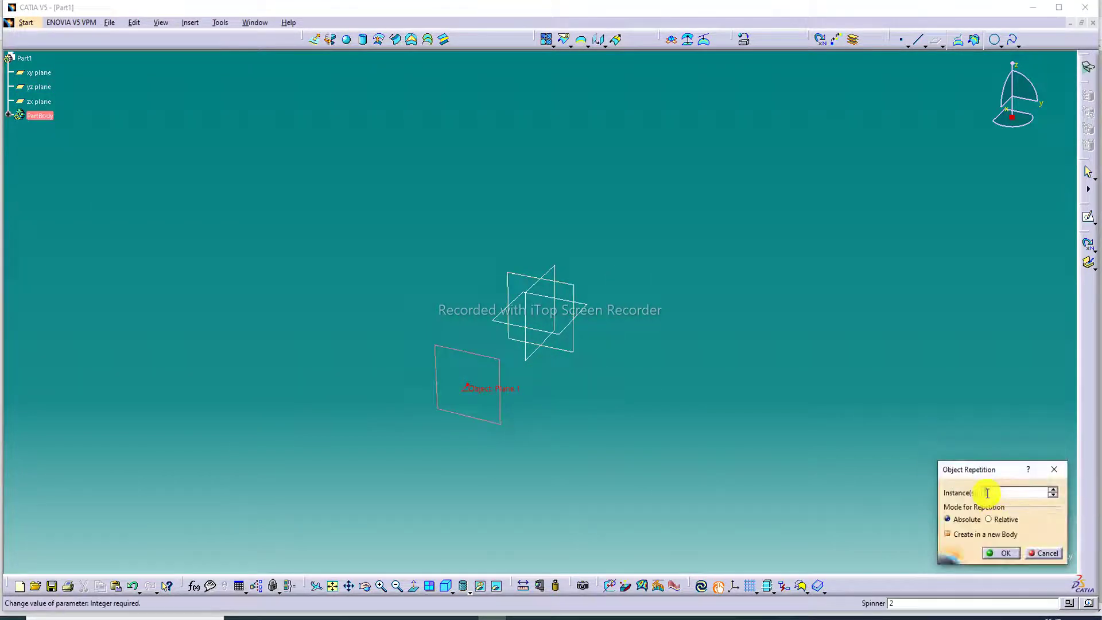
{"action": "left_click", "coordinate": [1003, 553]}
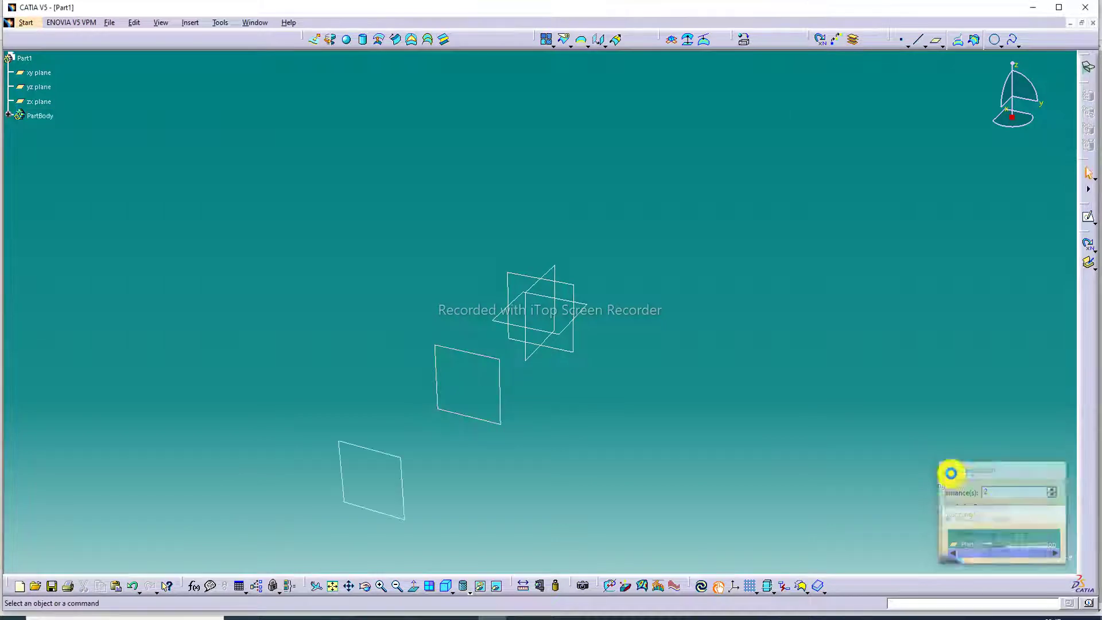
- On the offset plane nearest the yz plane, sketch an upward three-point arc of about 38 mm radius with both ends on the horizontal axis
{"action": "left_click", "coordinate": [333, 586]}
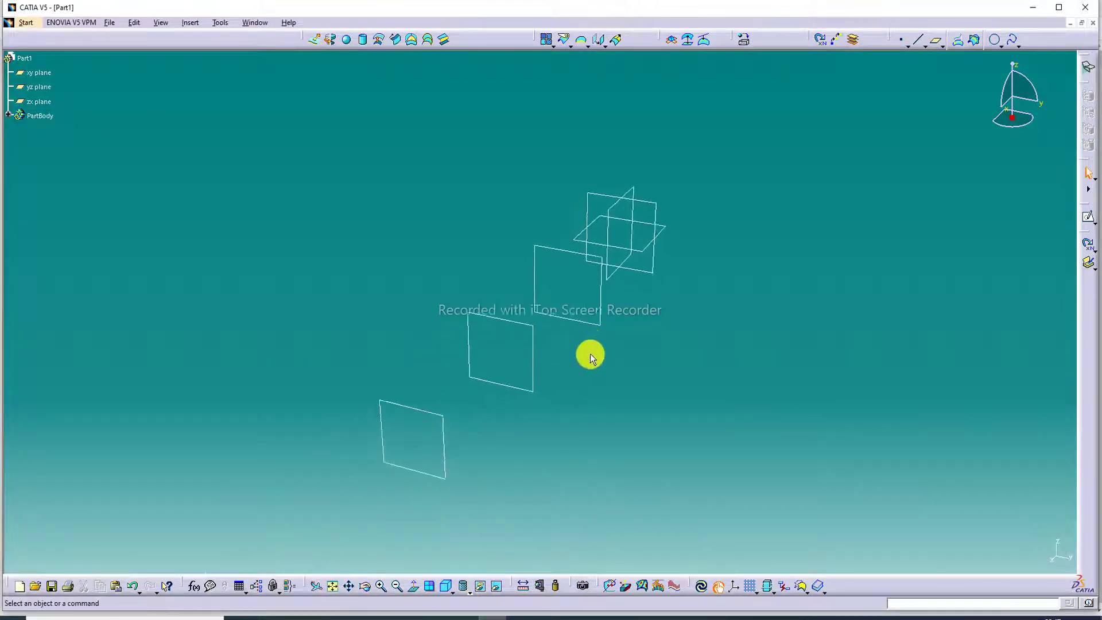
{"action": "middle_click_drag", "start_coordinate": [594, 383], "coordinate": [509, 354]}
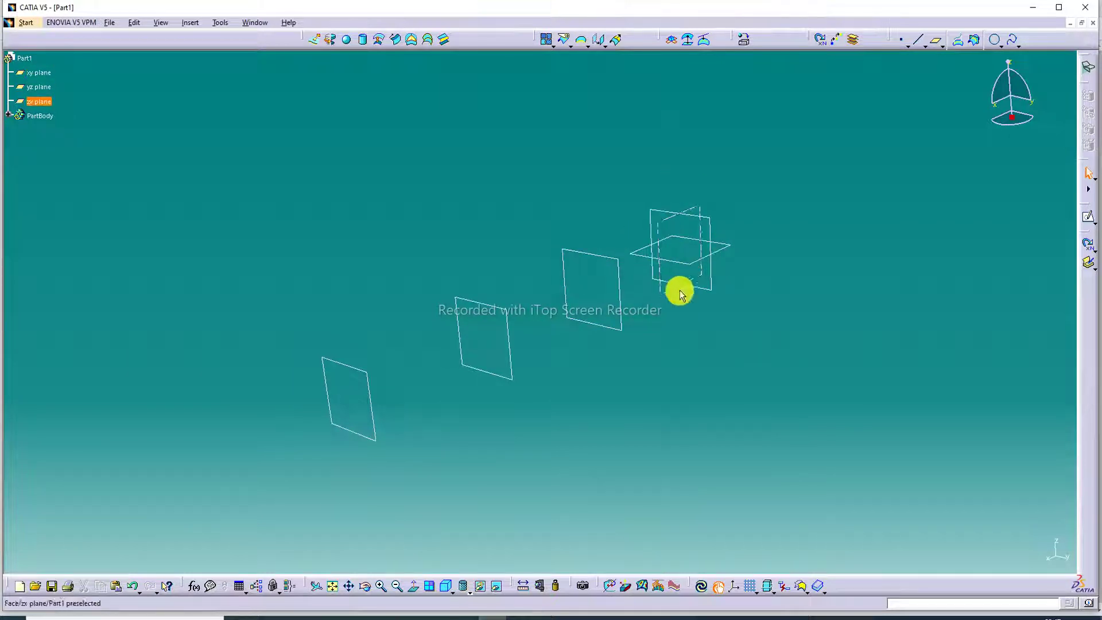
{"action": "left_click", "coordinate": [617, 264]}
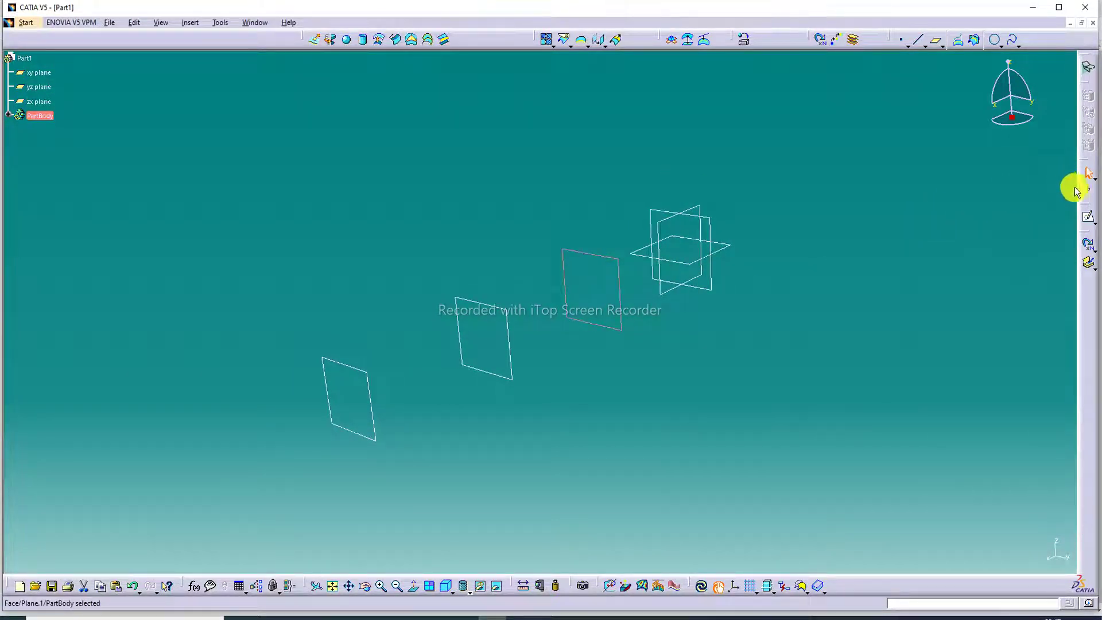
{"action": "left_click", "coordinate": [1089, 222]}
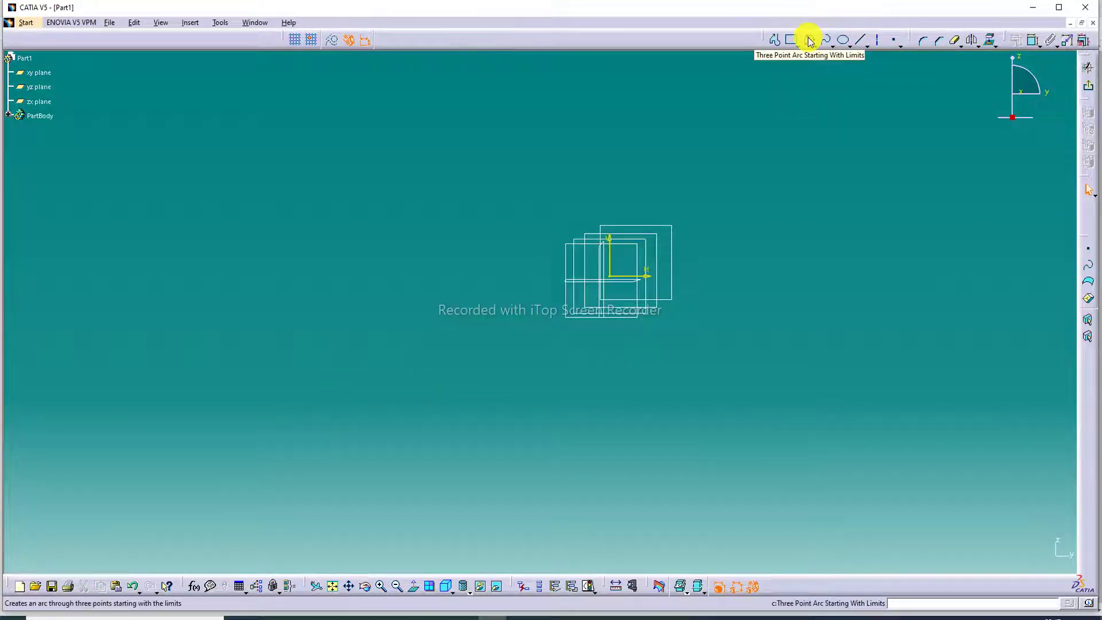
{"action": "left_click", "coordinate": [809, 40]}
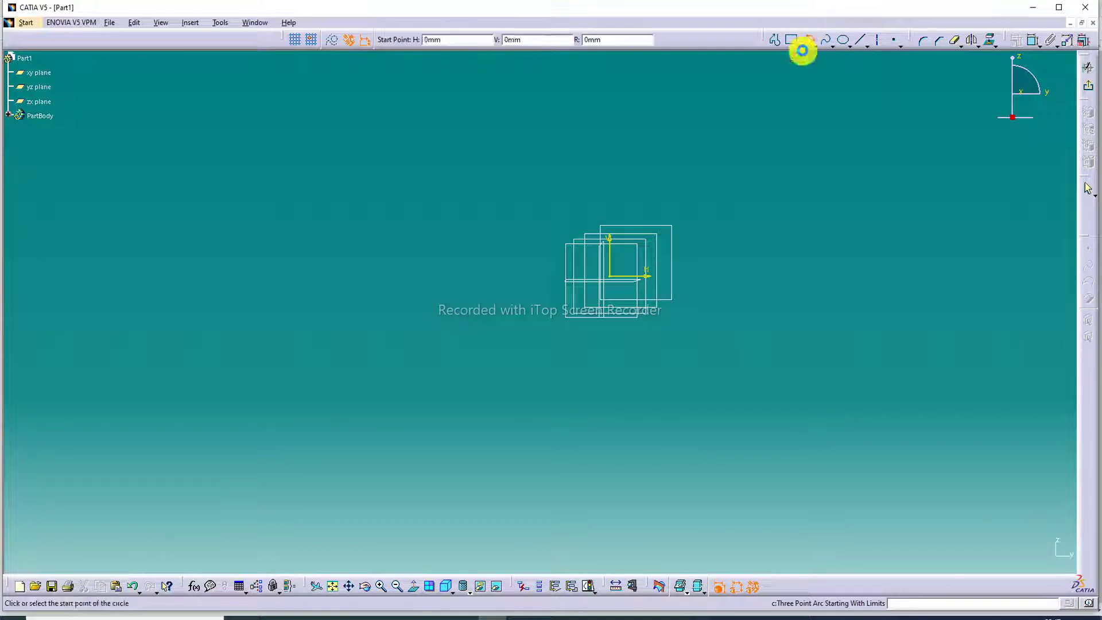
{"action": "left_click", "coordinate": [538, 275]}
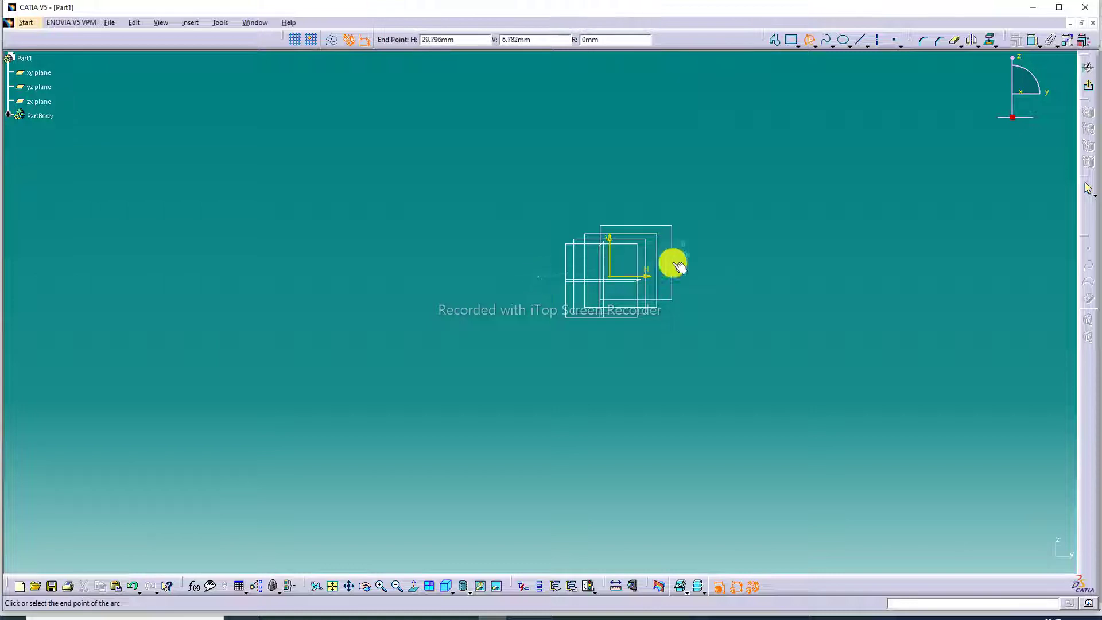
{"action": "left_click", "coordinate": [686, 276]}
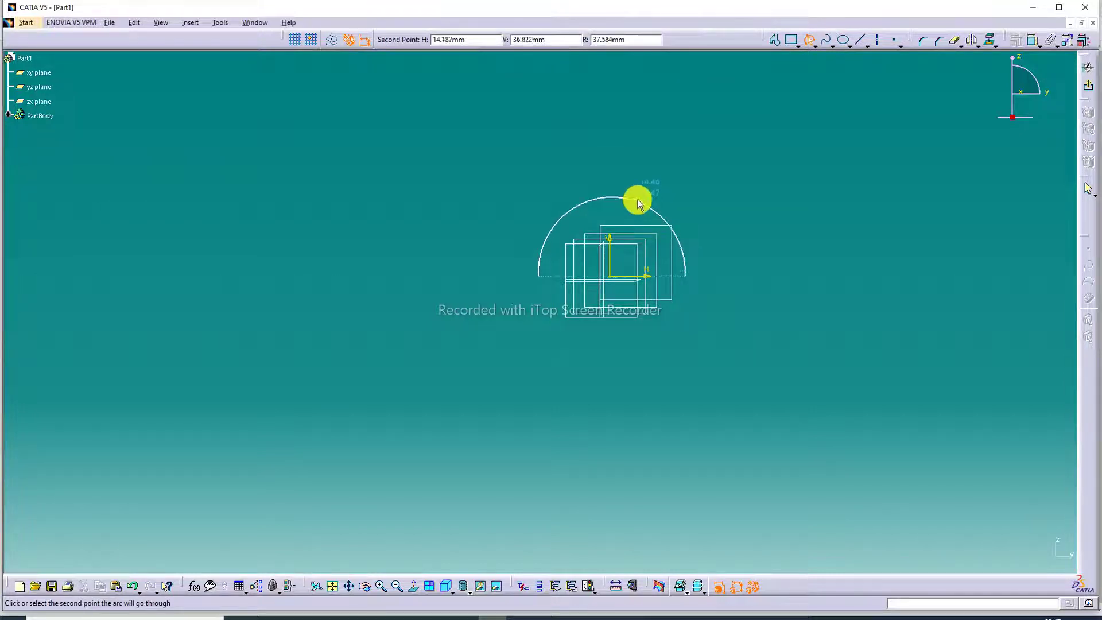
{"action": "left_click", "coordinate": [638, 199]}
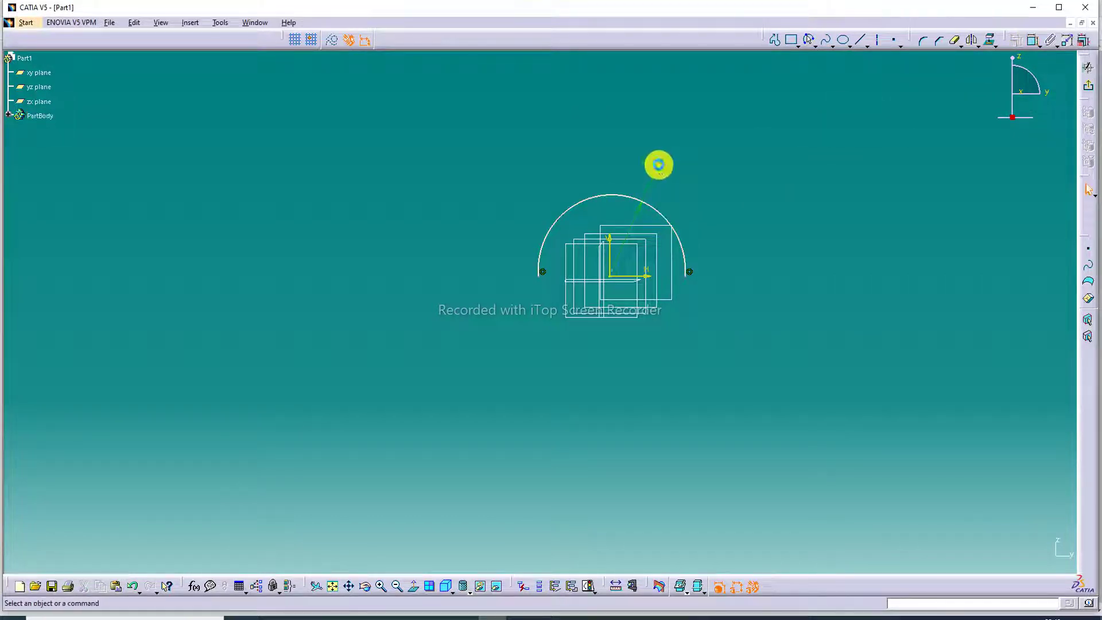
- Set the arc's radius to 35 mm and exit the sketch
{"action": "double_click", "coordinate": [660, 170]}
{"action": "type", "text": "3"}
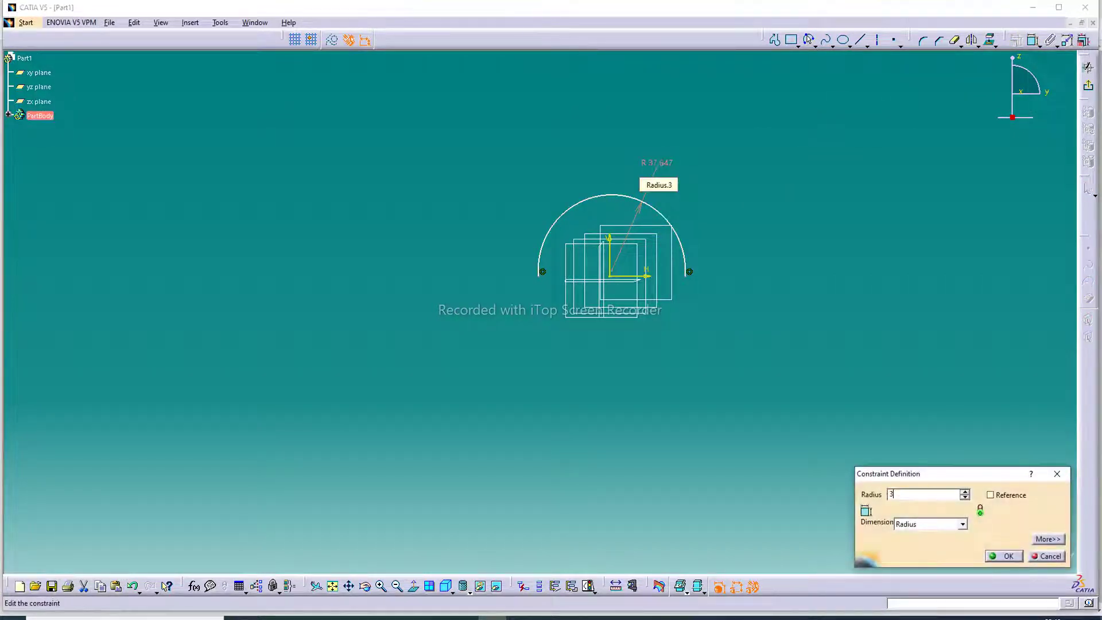
{"action": "type", "text": "5"}
{"action": "key", "text": "Return"}
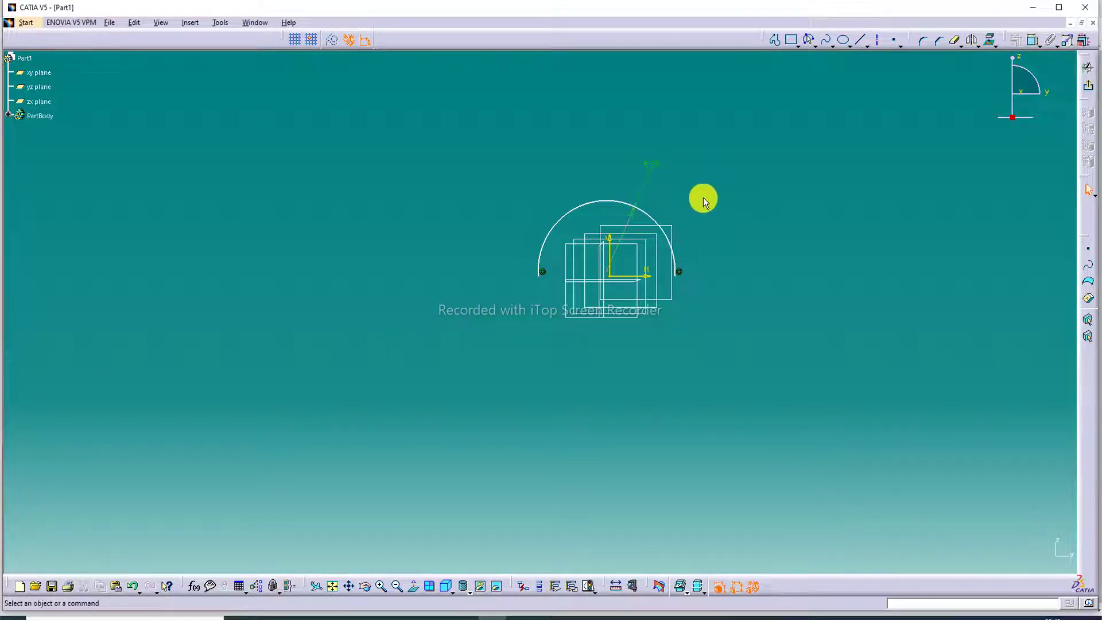
{"action": "left_click", "coordinate": [1088, 85]}
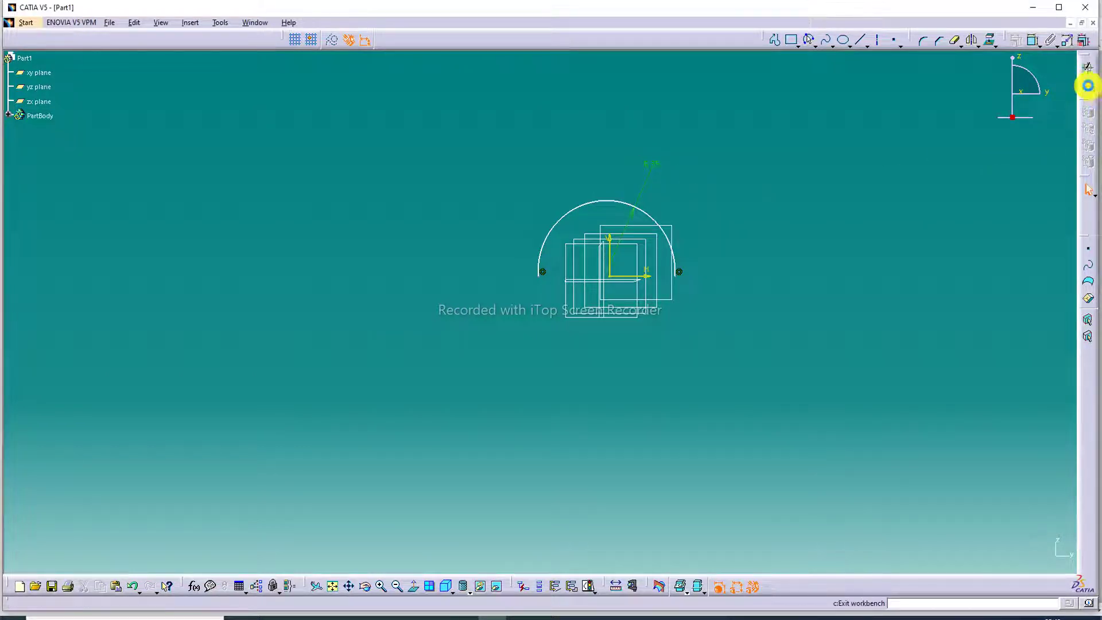
- On the middle offset plane, sketch a rectangle about 40 mm high standing on the horizontal axis and delete its bottom edge
{"action": "left_click", "coordinate": [505, 315]}
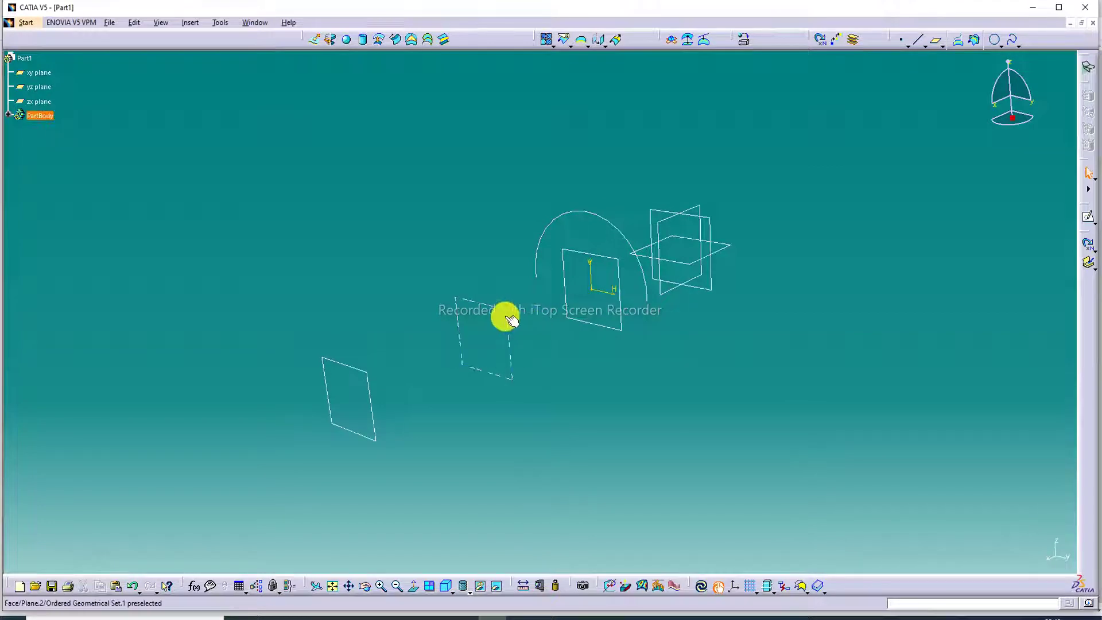
{"action": "left_click", "coordinate": [1087, 217]}
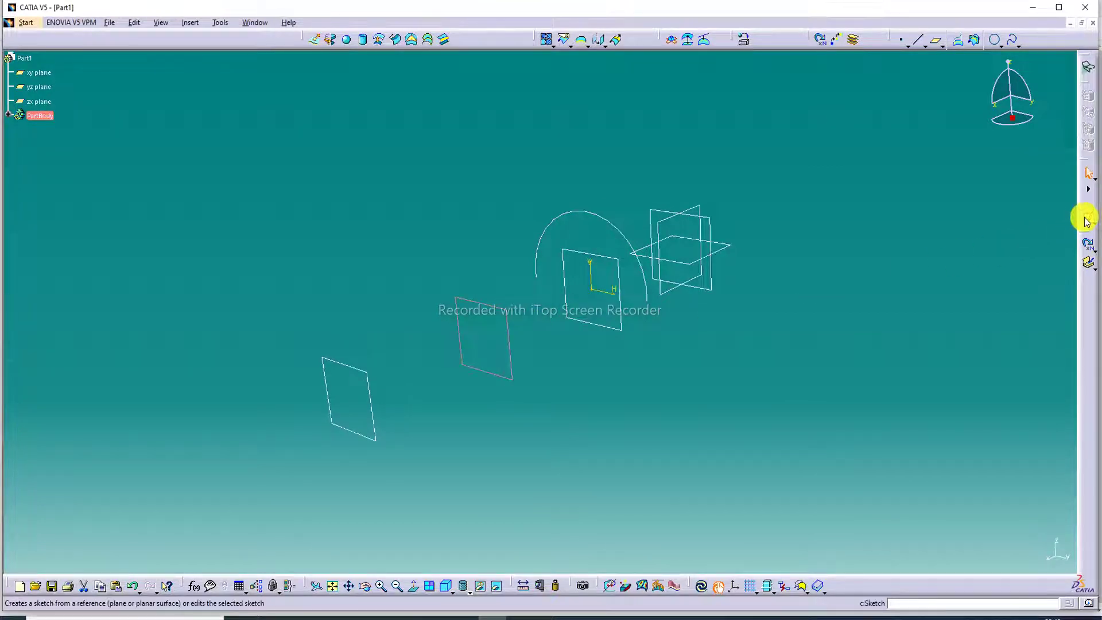
{"action": "left_click", "coordinate": [335, 585]}
{"action": "left_click", "coordinate": [791, 40]}
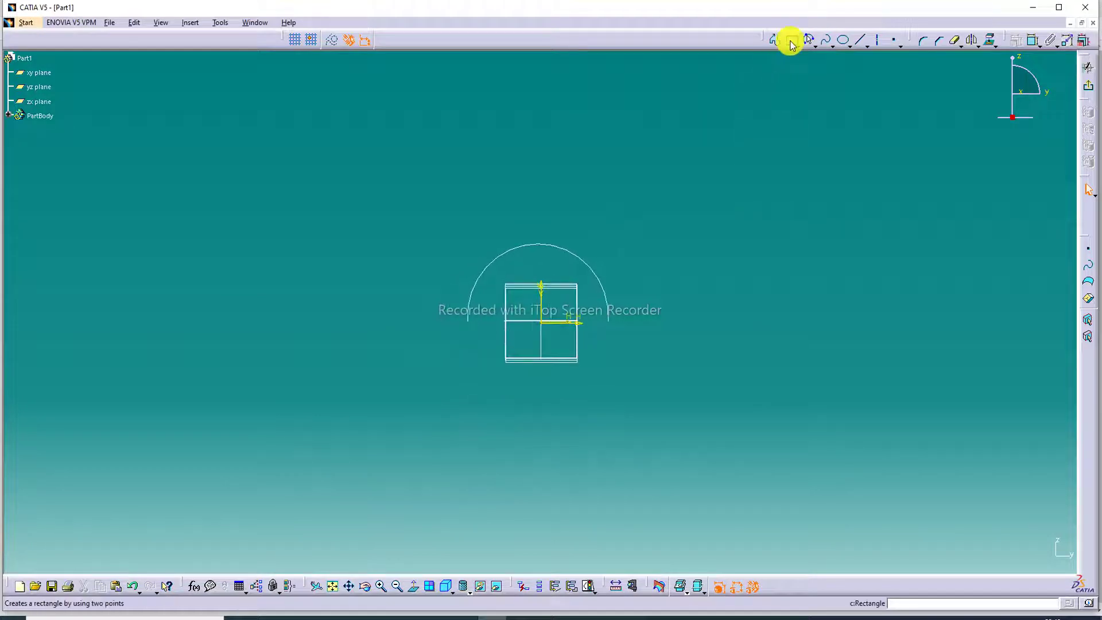
{"action": "left_click", "coordinate": [790, 41]}
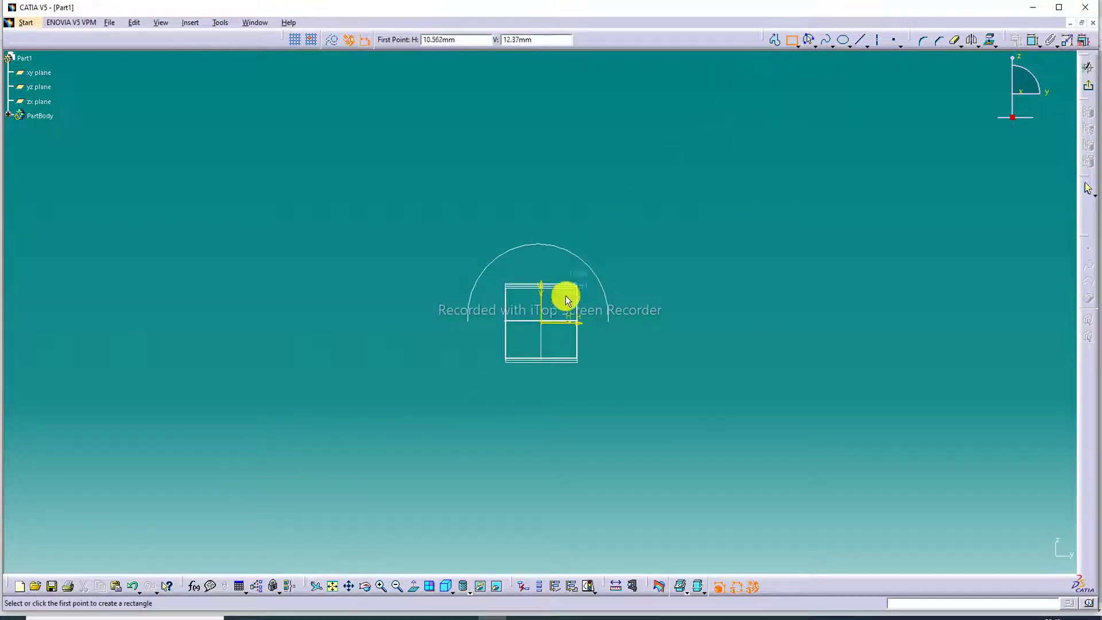
{"action": "left_click", "coordinate": [472, 325]}
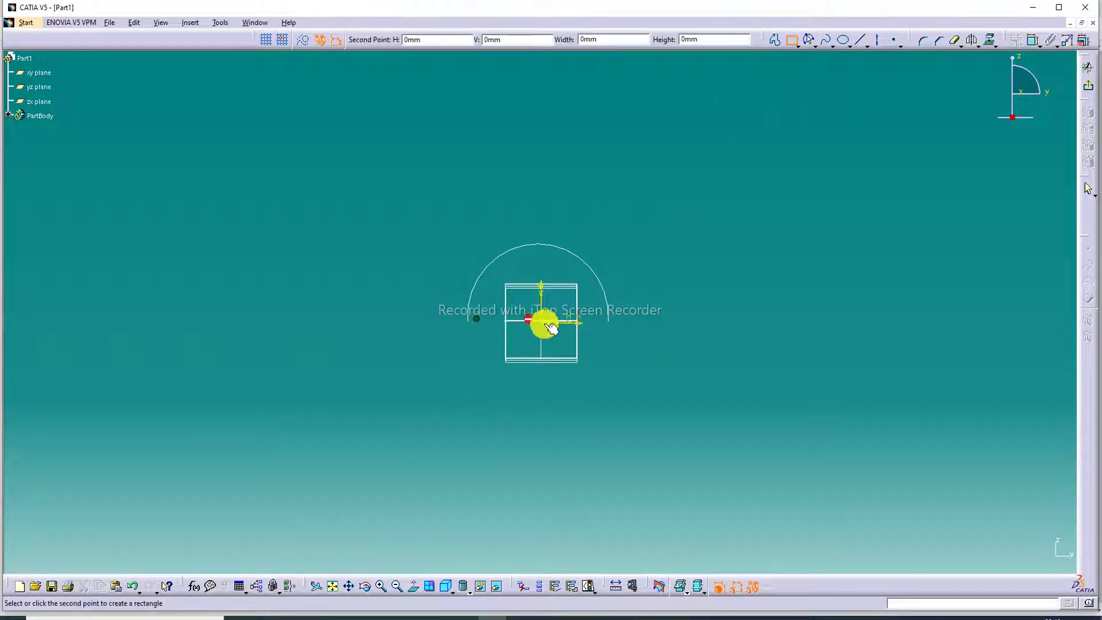
{"action": "left_click", "coordinate": [604, 225]}
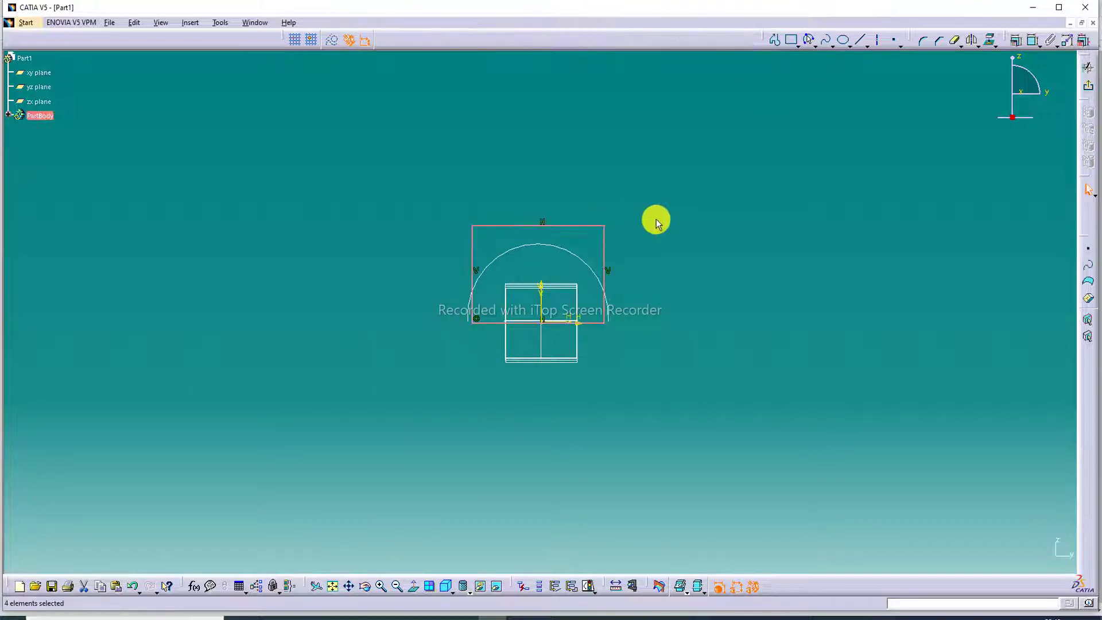
{"action": "left_click", "coordinate": [656, 220]}
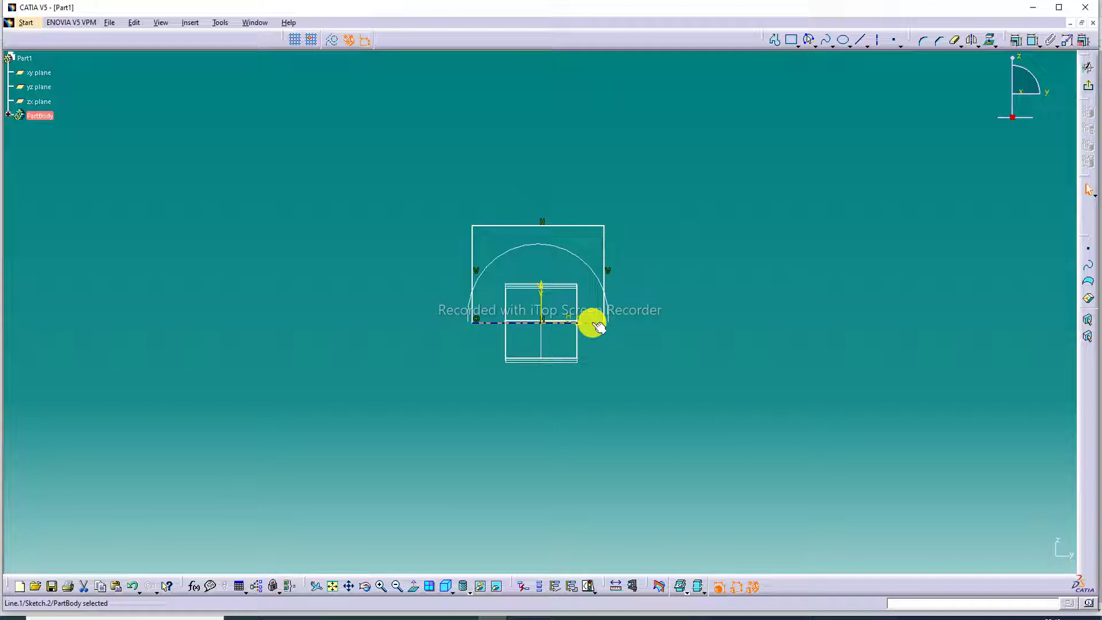
{"action": "key", "text": "Delete"}
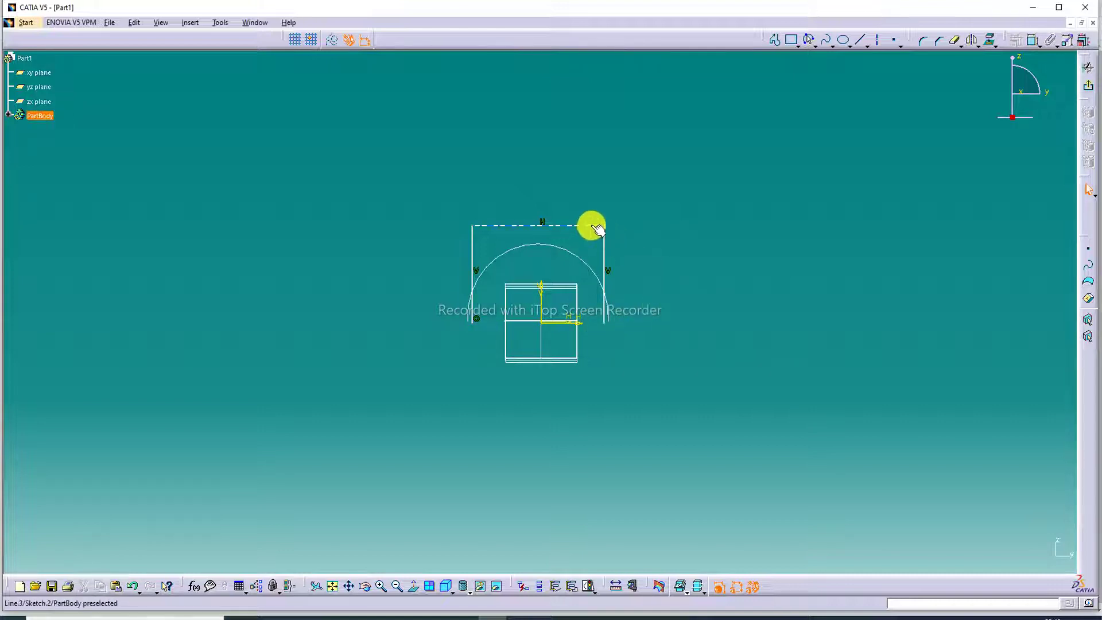
- Dimension the open rectangle's top edge at 40 mm from the horizontal axis and exit the sketch
{"action": "left_click", "coordinate": [1032, 40]}
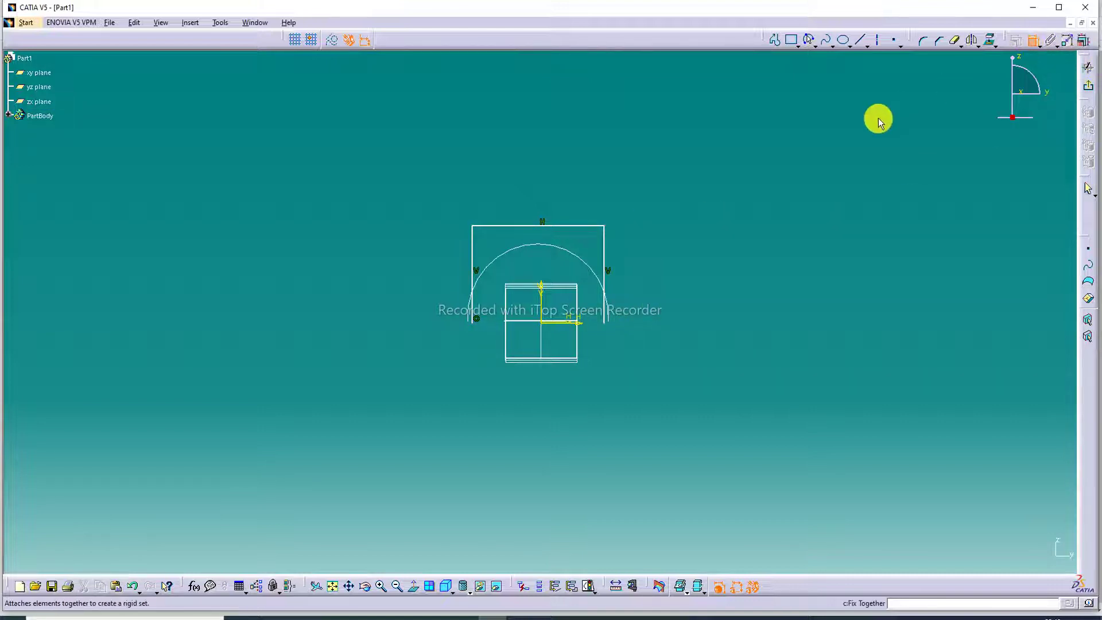
{"action": "left_click", "coordinate": [578, 228]}
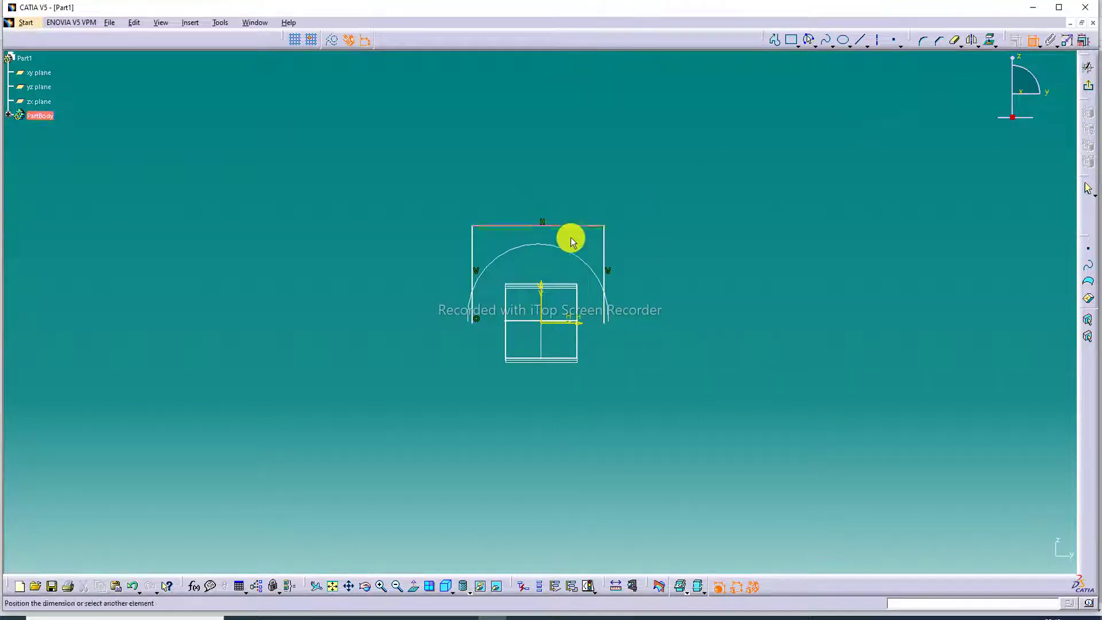
{"action": "left_click", "coordinate": [564, 324]}
{"action": "left_click", "coordinate": [629, 283]}
{"action": "double_click", "coordinate": [630, 282]}
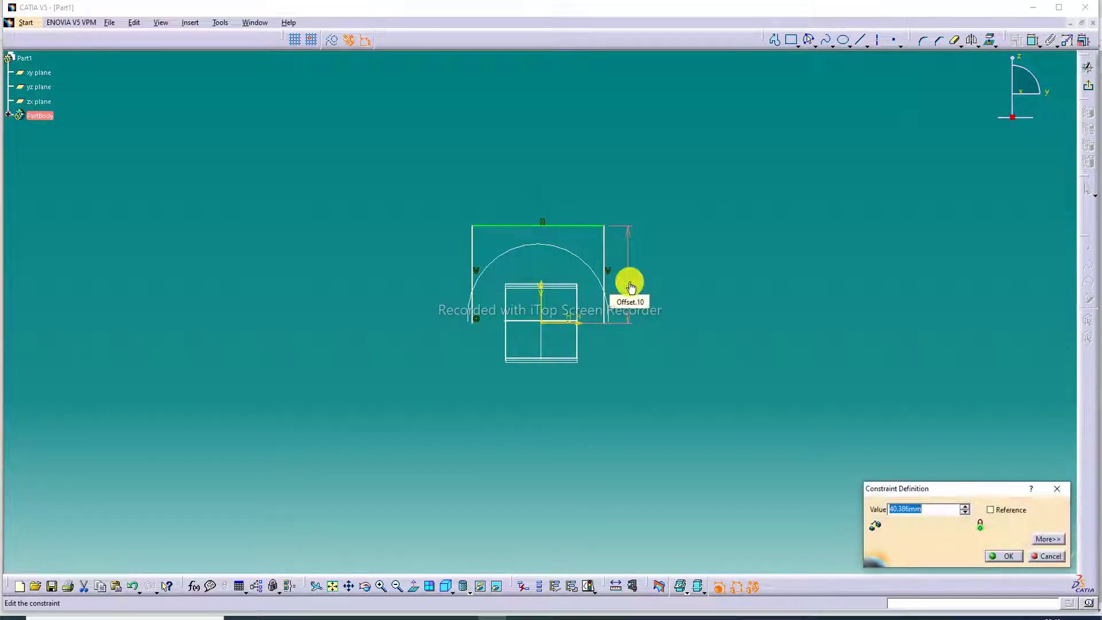
{"action": "type", "text": "40"}
{"action": "key", "text": "Return"}
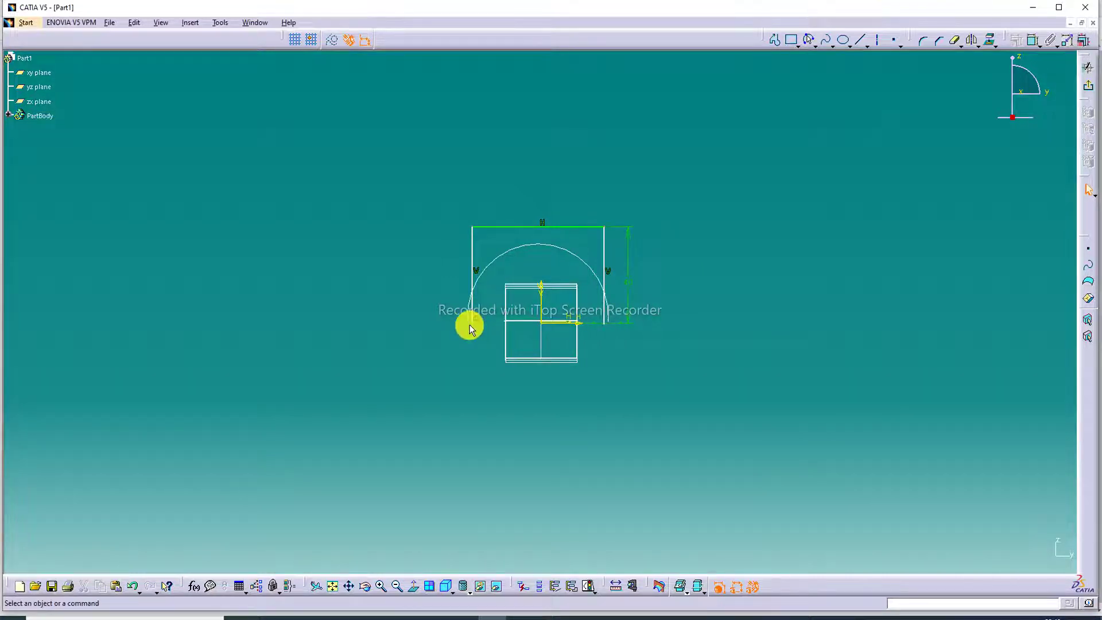
{"action": "left_click", "coordinate": [1090, 88]}
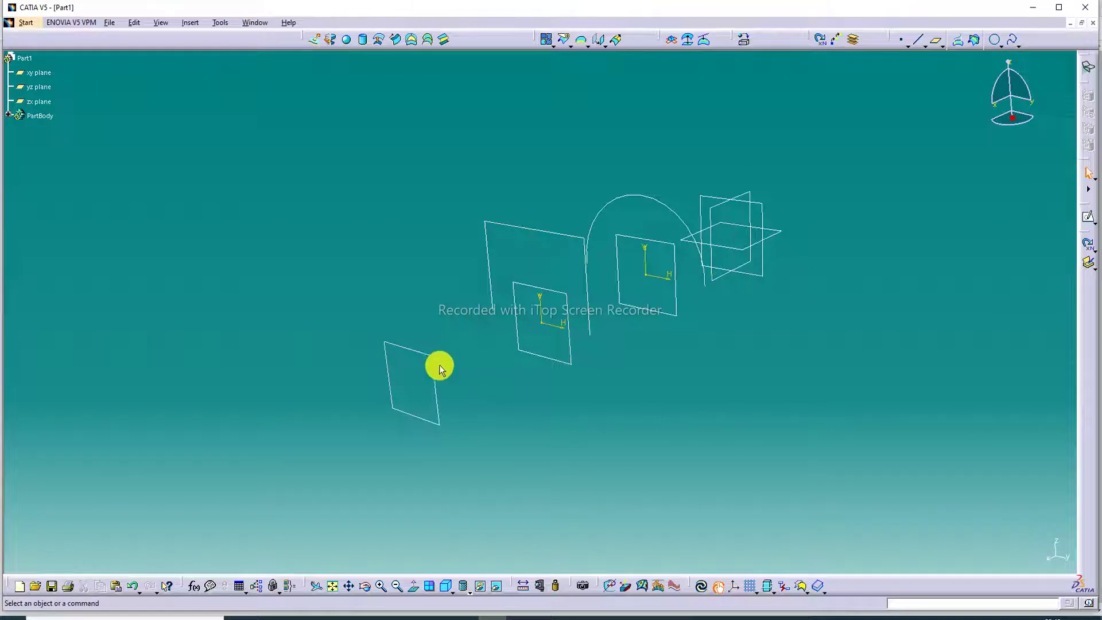
- On the farthest offset plane, sketch an upward three-point arc with both ends on the horizontal axis, rising above the first arc
{"action": "left_click", "coordinate": [438, 365]}
{"action": "left_click", "coordinate": [1085, 217]}
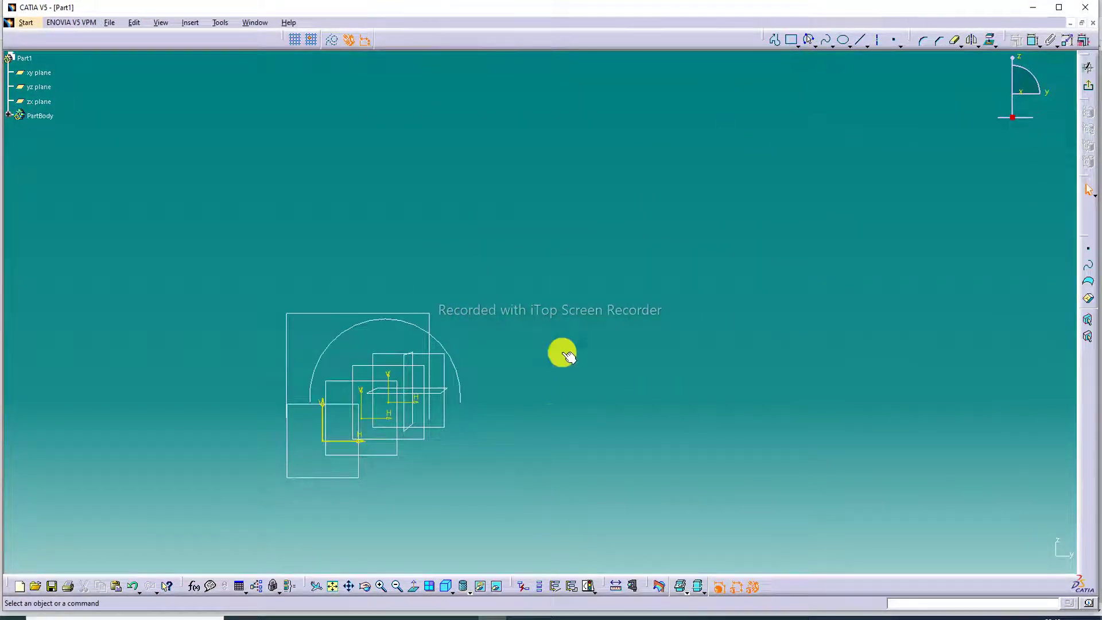
{"action": "left_click", "coordinate": [331, 586]}
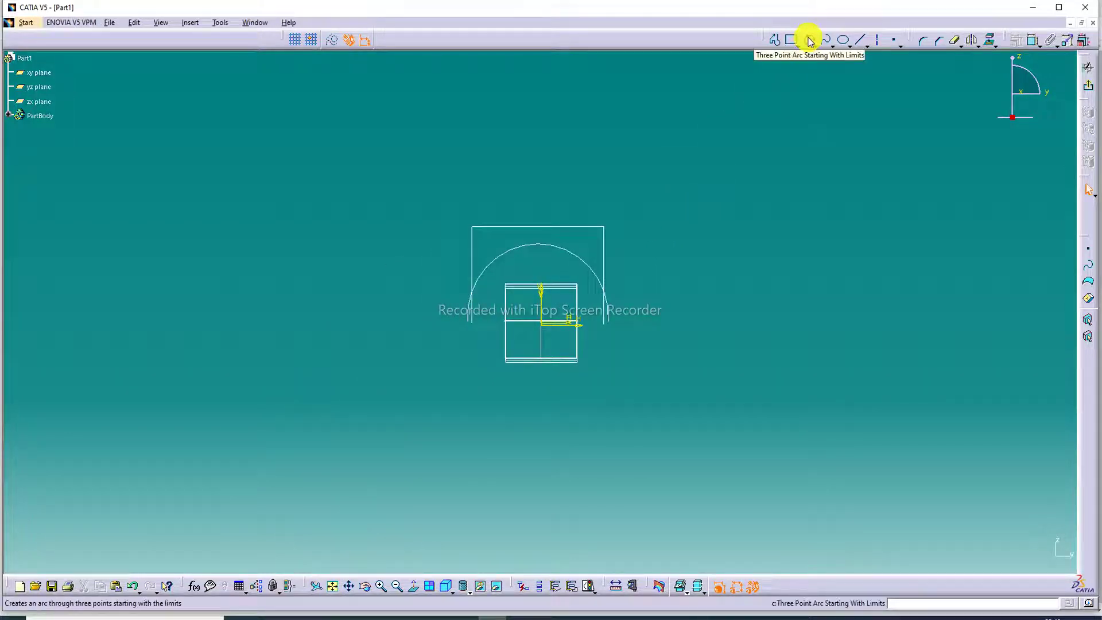
{"action": "left_click", "coordinate": [810, 42]}
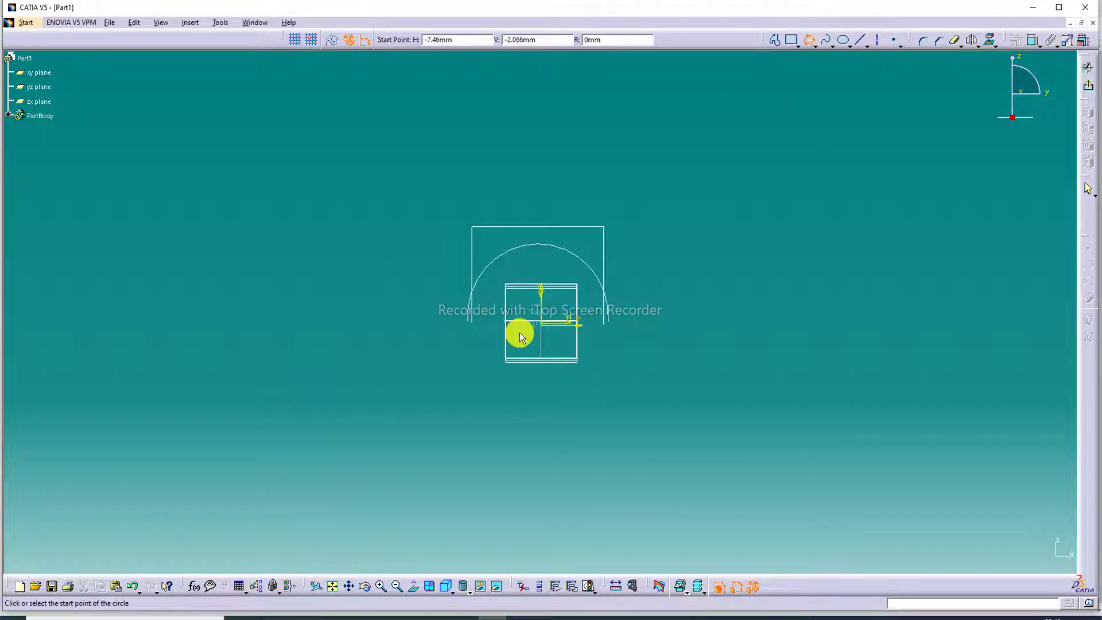
{"action": "left_click", "coordinate": [465, 325]}
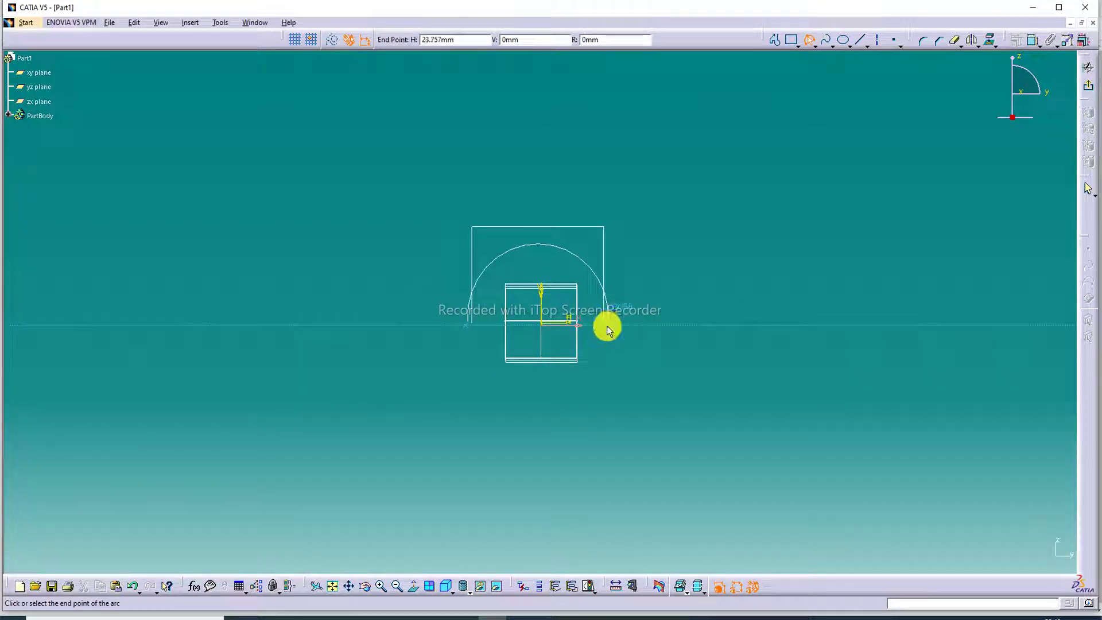
{"action": "left_click", "coordinate": [607, 326]}
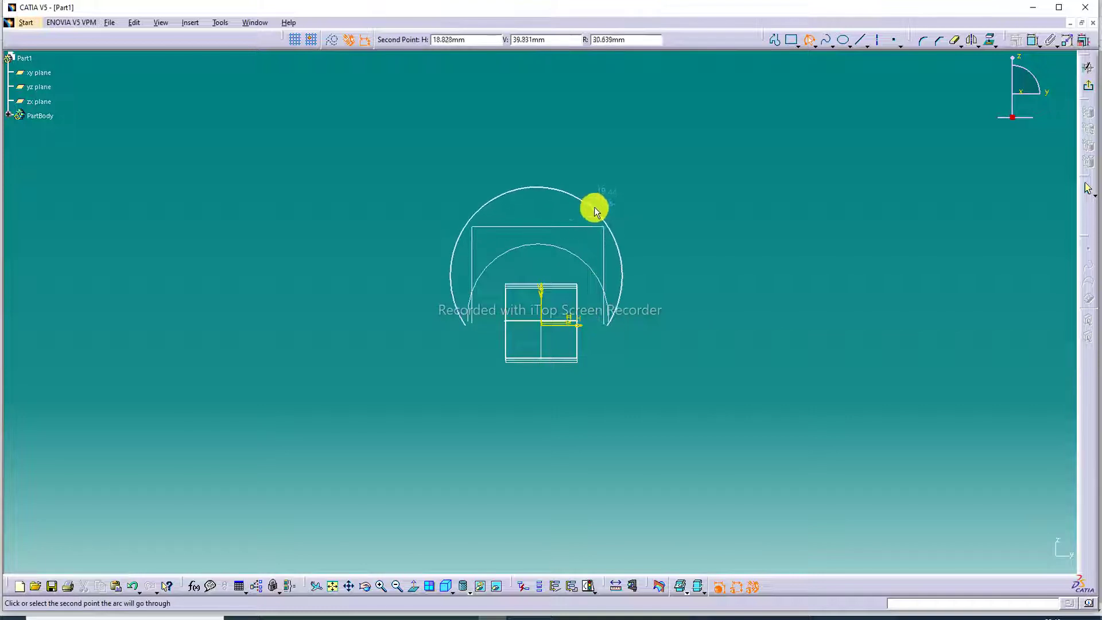
{"action": "left_click", "coordinate": [584, 247]}
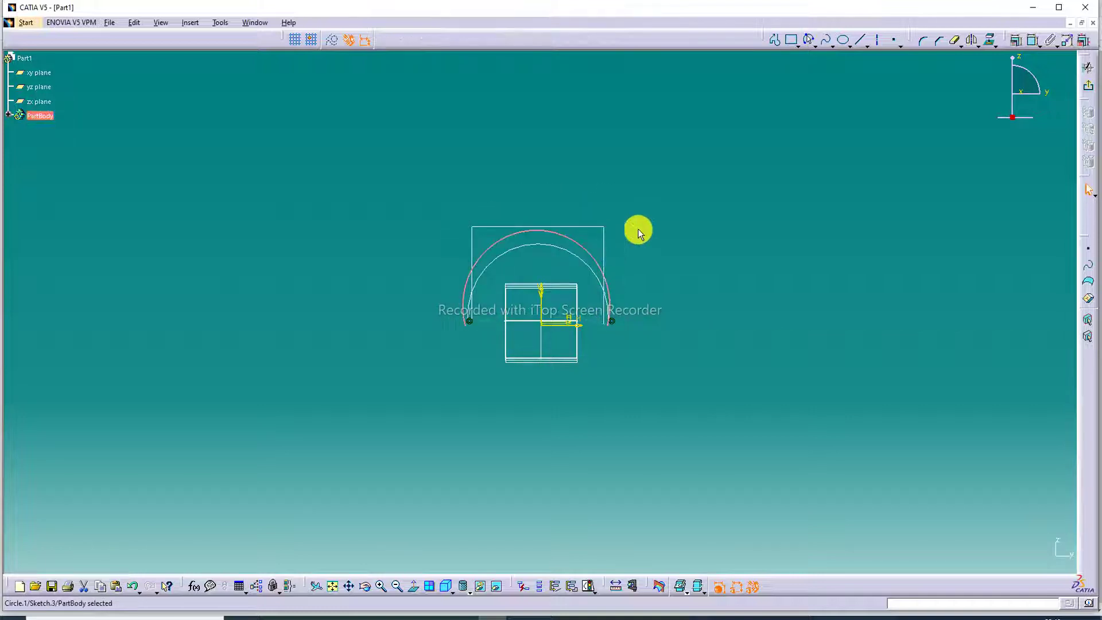
- Dimension the arc's radius, set it to 26 mm and exit the sketch
{"action": "left_click", "coordinate": [1031, 46]}
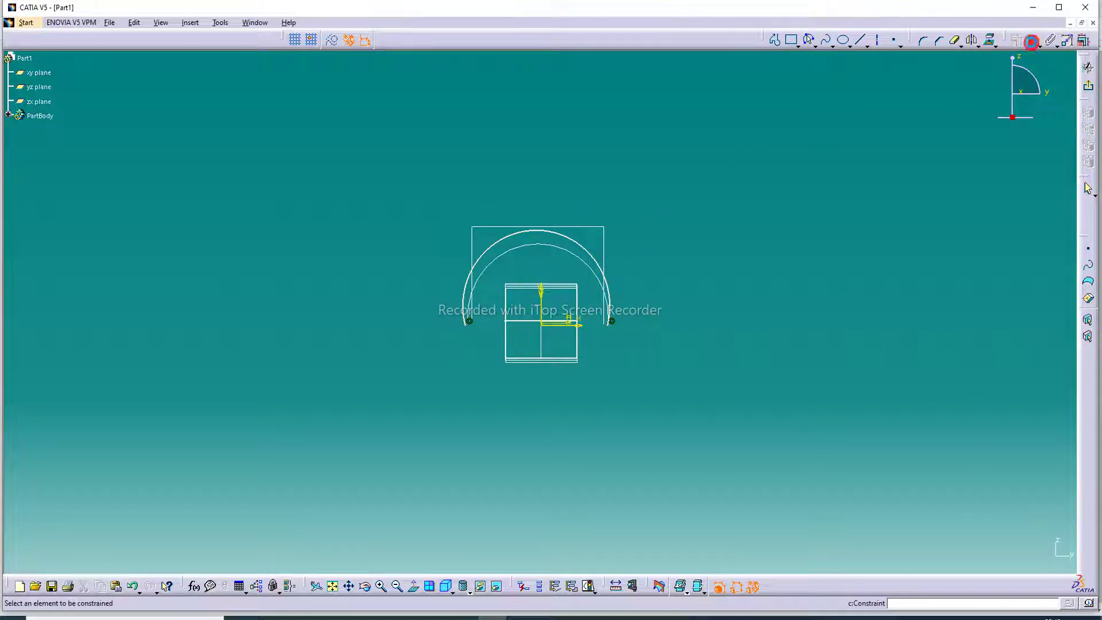
{"action": "left_click", "coordinate": [570, 239]}
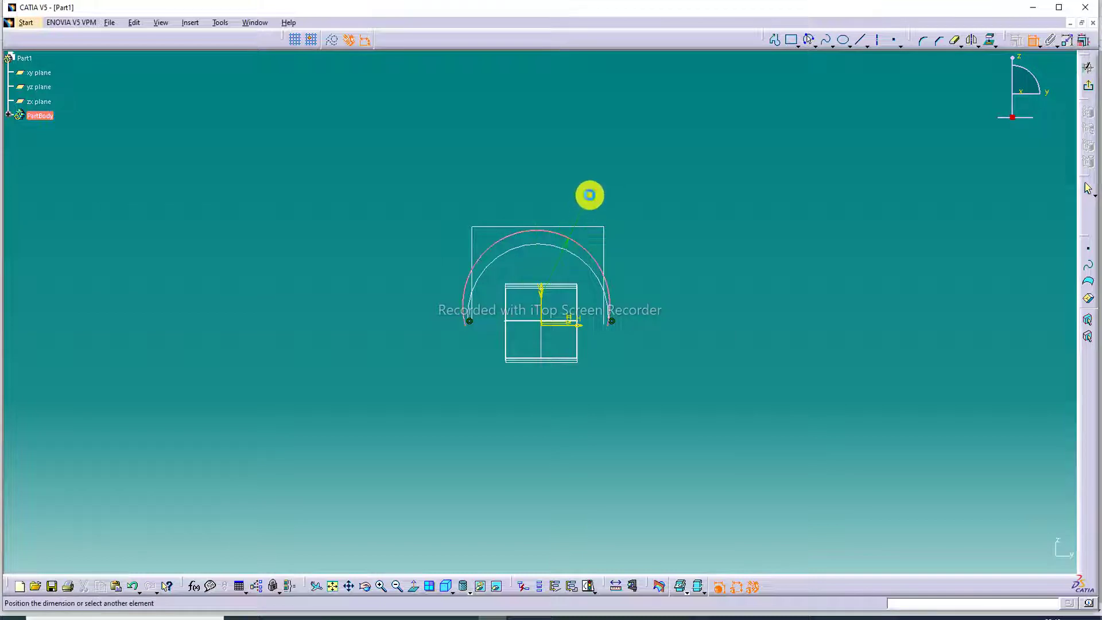
{"action": "left_click", "coordinate": [589, 196]}
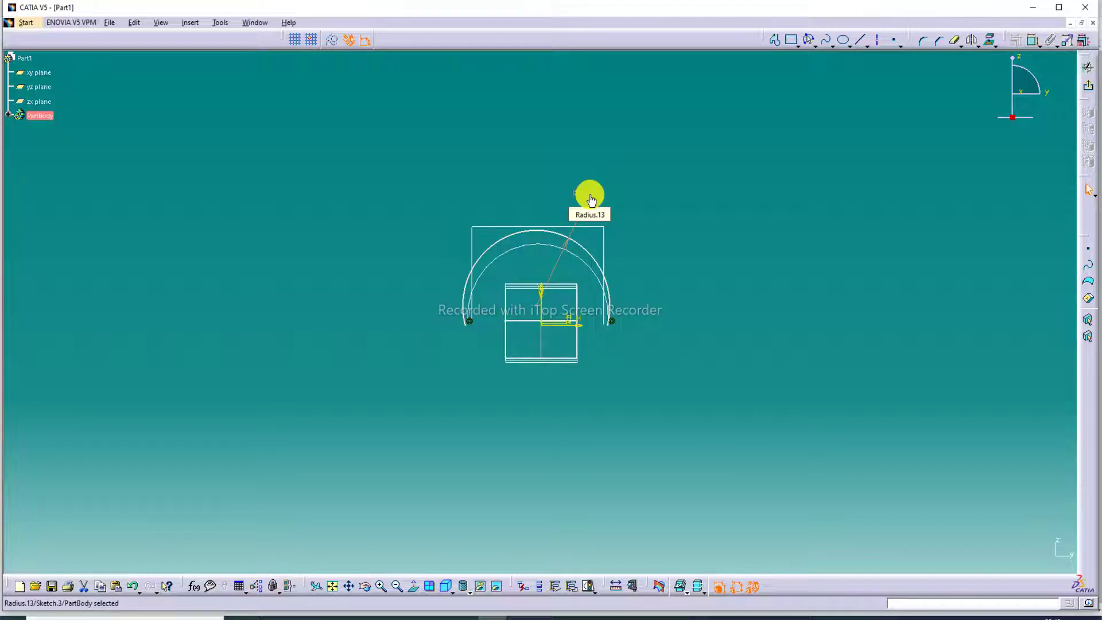
{"action": "key", "text": "Return"}
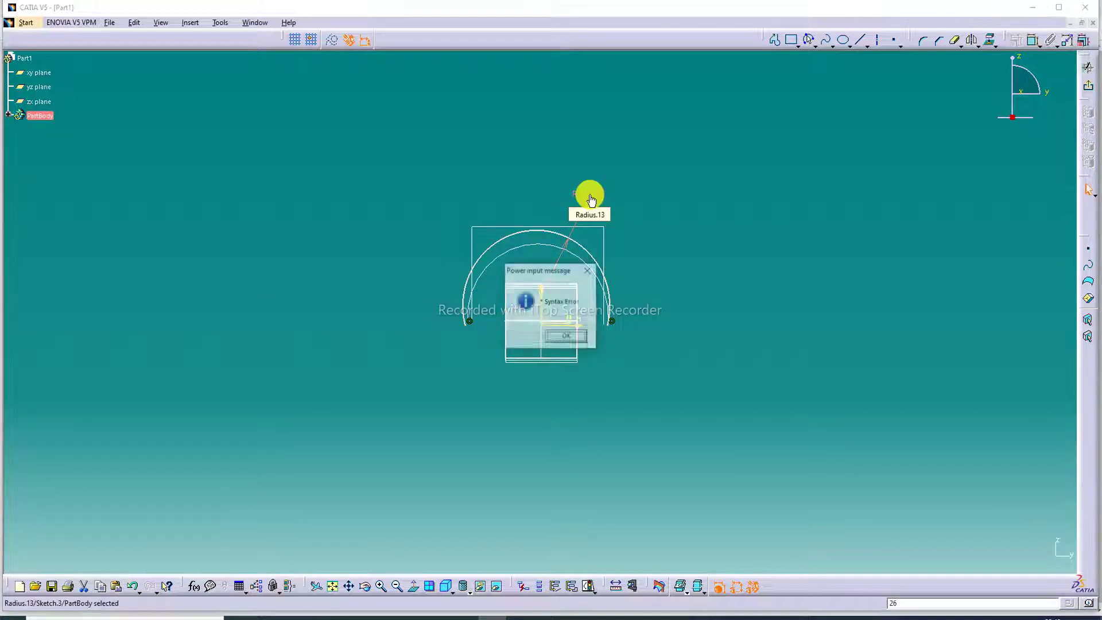
{"action": "key", "text": "Return"}
{"action": "double_click", "coordinate": [592, 198]}
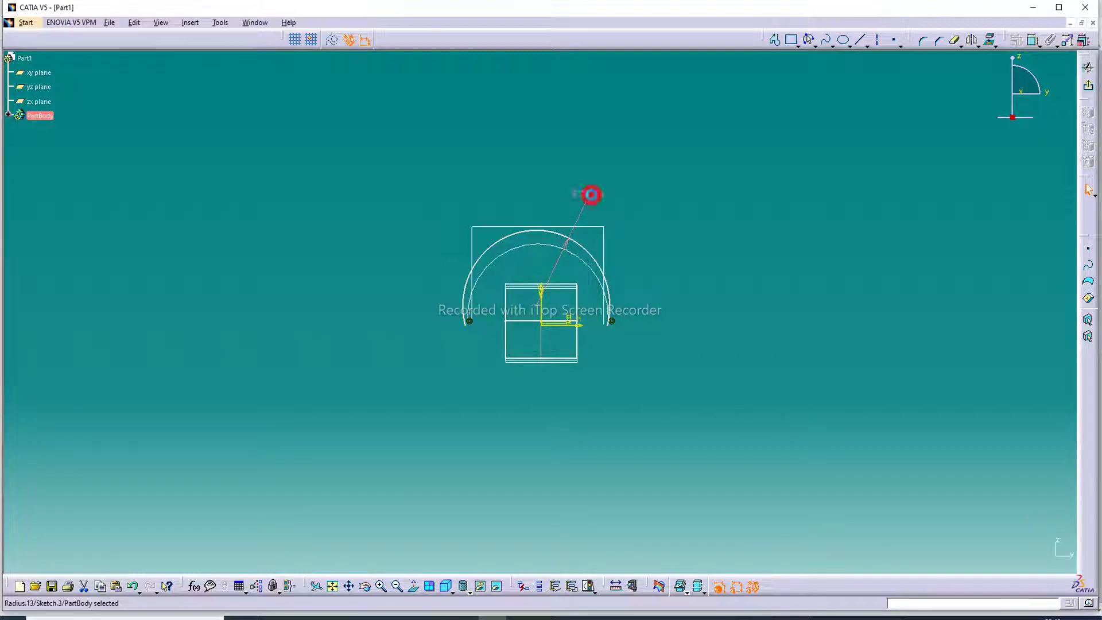
{"action": "type", "text": "26"}
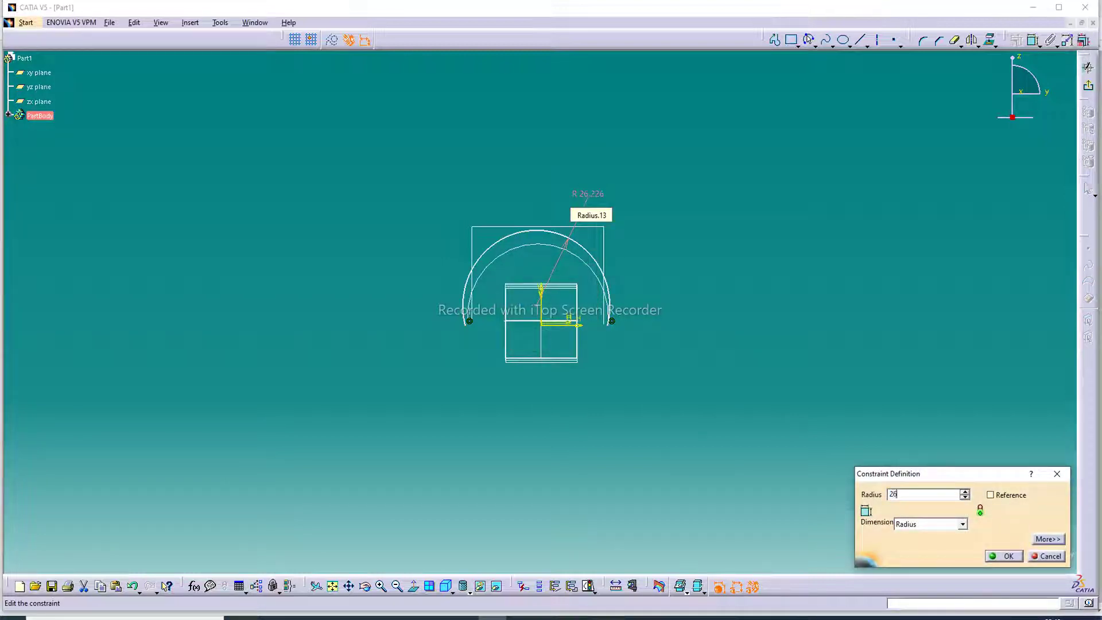
{"action": "key", "text": "Return"}
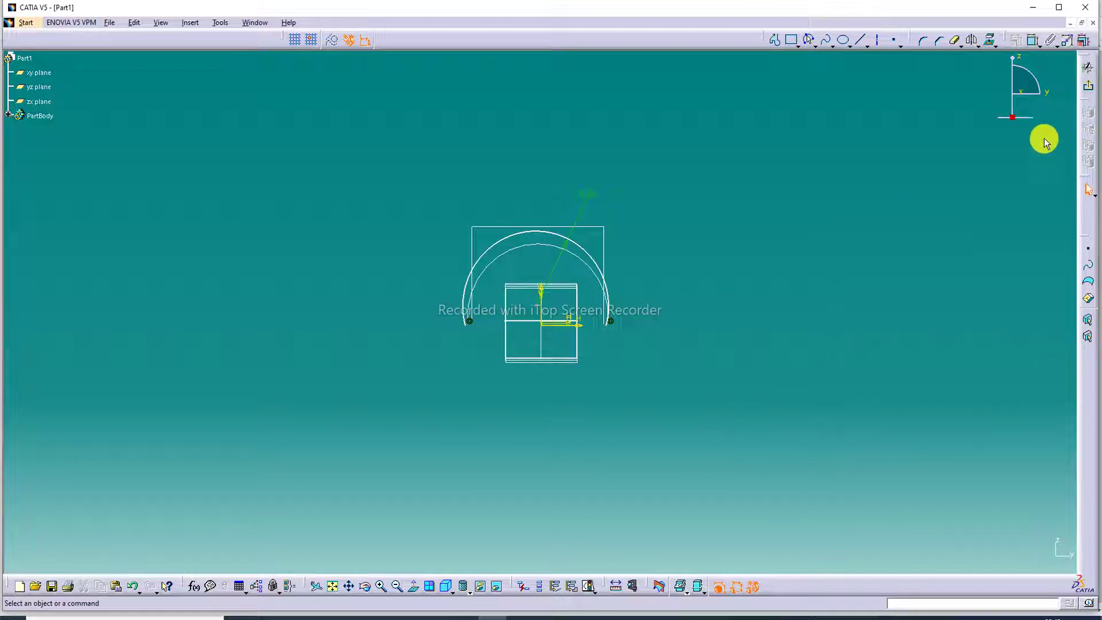
{"action": "left_click", "coordinate": [1088, 85]}
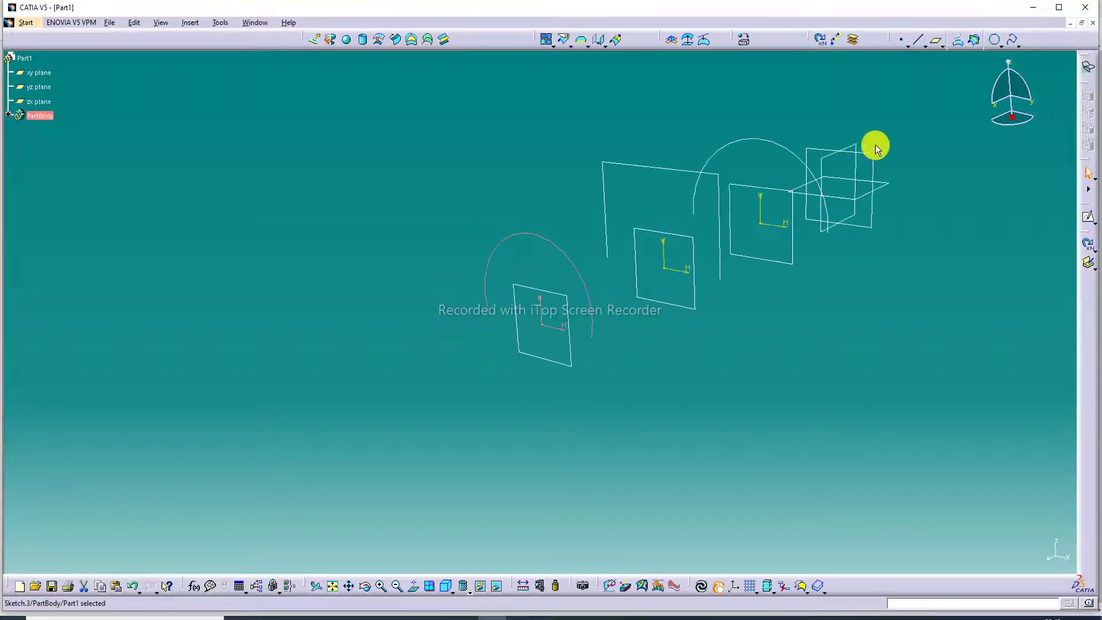
- Create a multi-sections surface through the farthest arc, the middle open rectangle and the first arc, in that order
{"action": "left_click", "coordinate": [333, 586]}
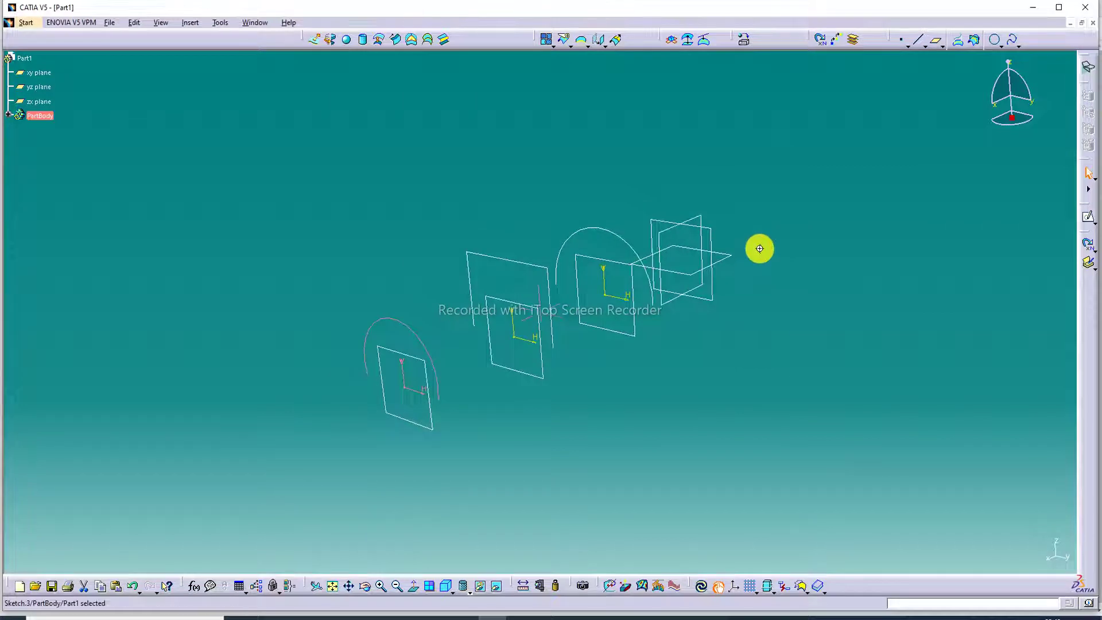
{"action": "middle_click_drag", "start_coordinate": [759, 250], "coordinate": [670, 280]}
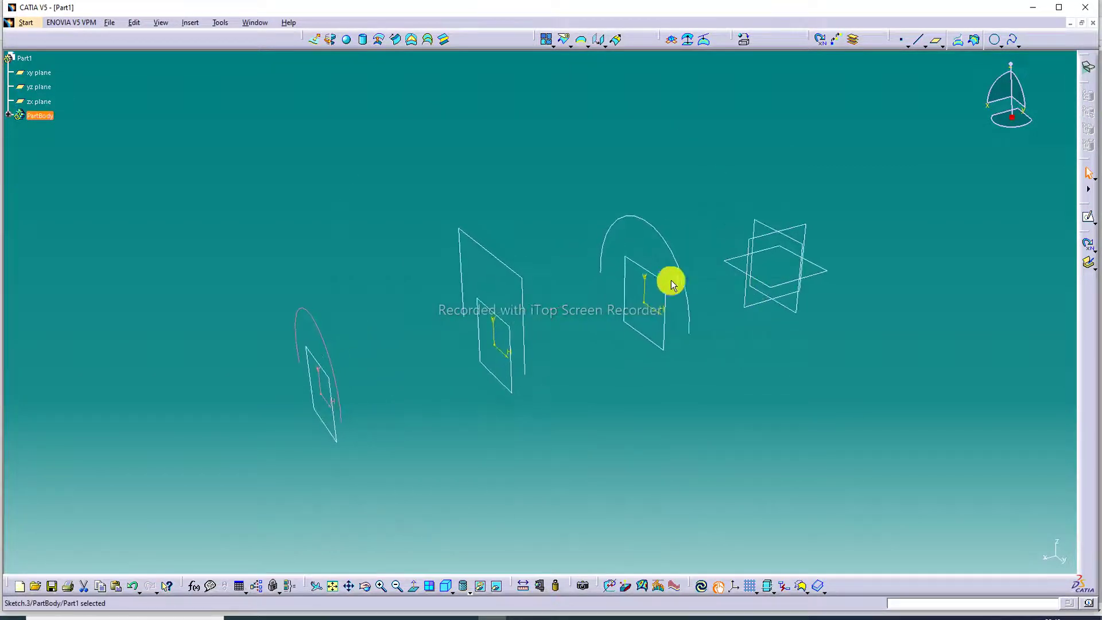
{"action": "left_click", "coordinate": [569, 223]}
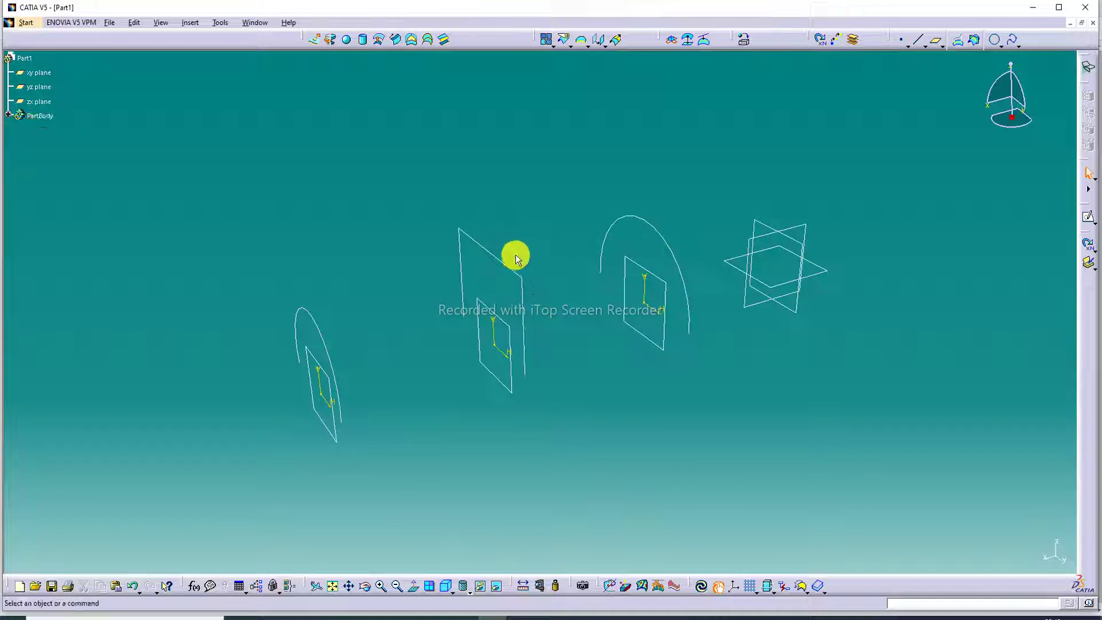
{"action": "mouse_move", "coordinate": [524, 300]}
{"action": "middle_mouse_down"}
{"action": "mouse_move", "coordinate": [591, 295]}
{"action": "mouse_move", "coordinate": [552, 303]}
{"action": "middle_mouse_up"}
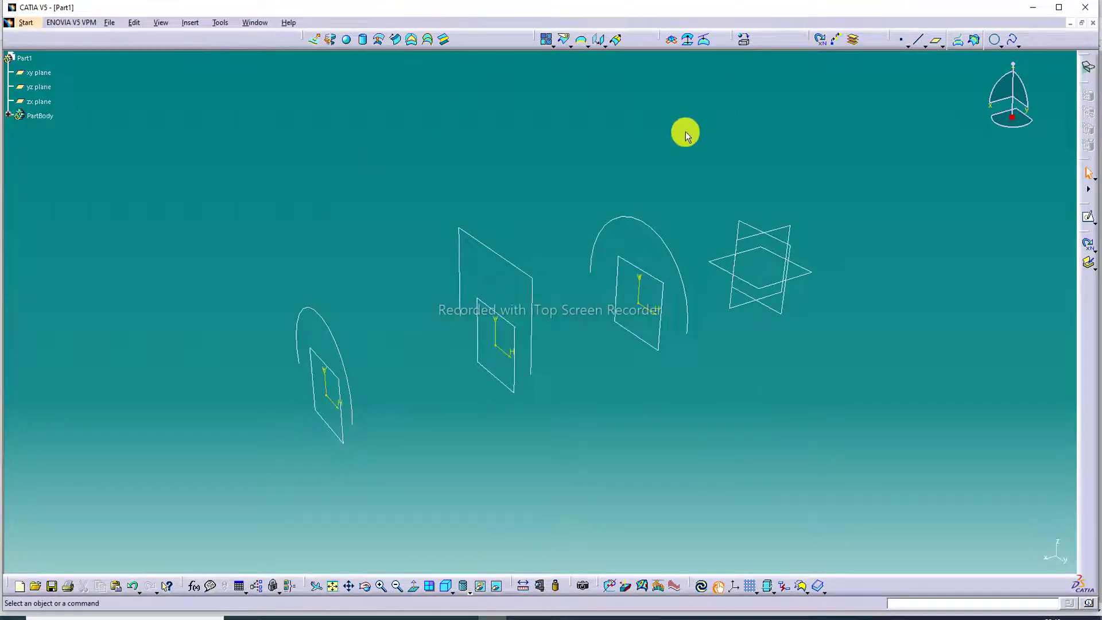
{"action": "left_click", "coordinate": [428, 40]}
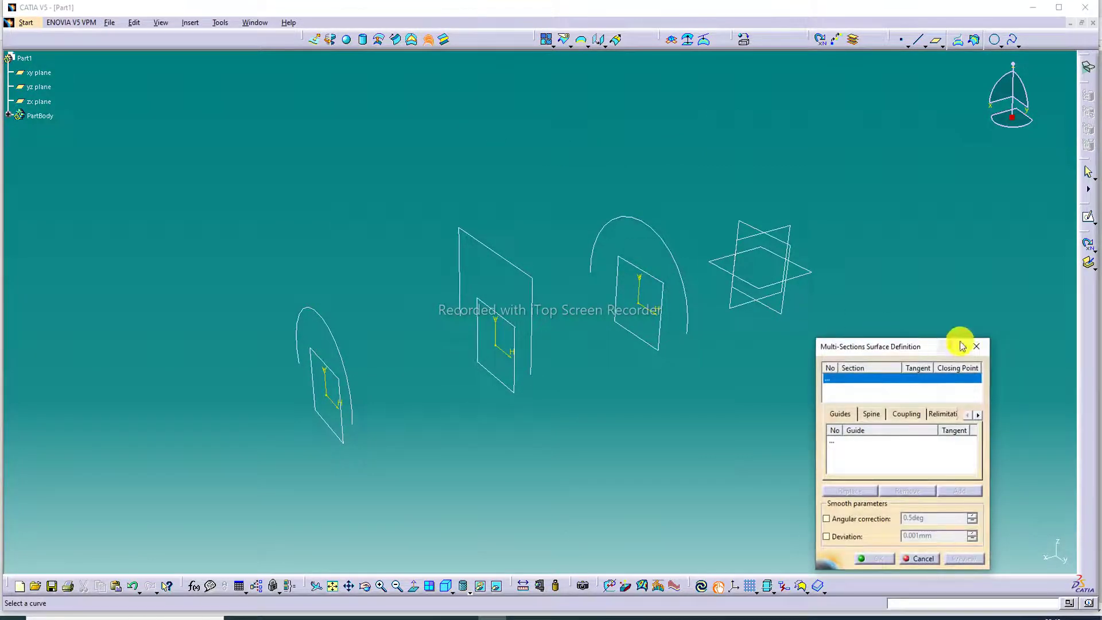
{"action": "left_click", "coordinate": [353, 396]}
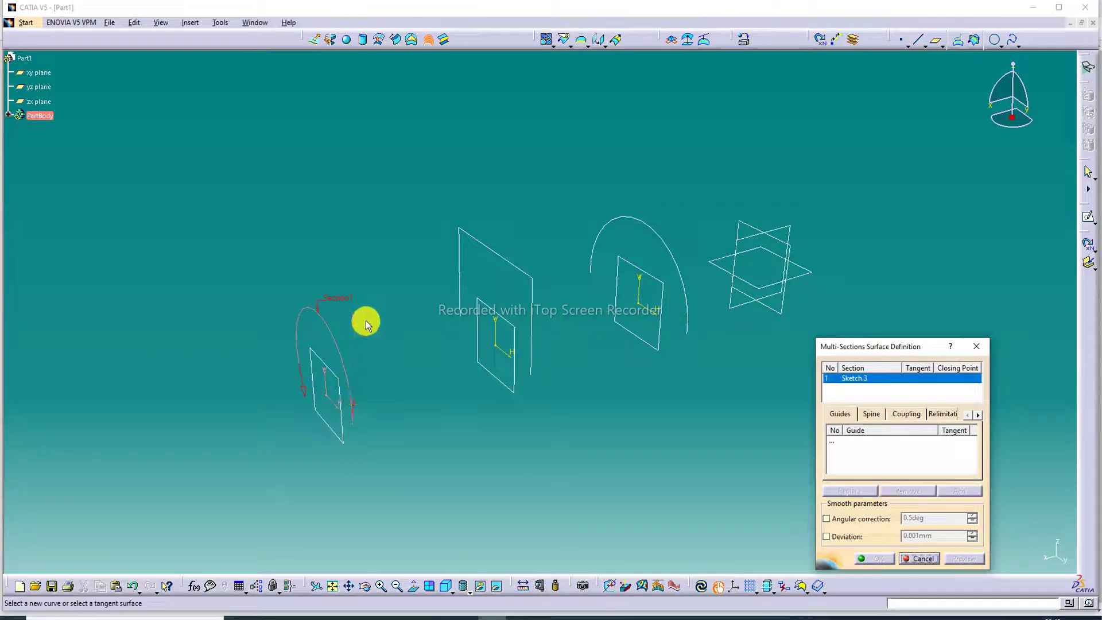
{"action": "left_click", "coordinate": [531, 319]}
{"action": "left_click", "coordinate": [684, 295]}
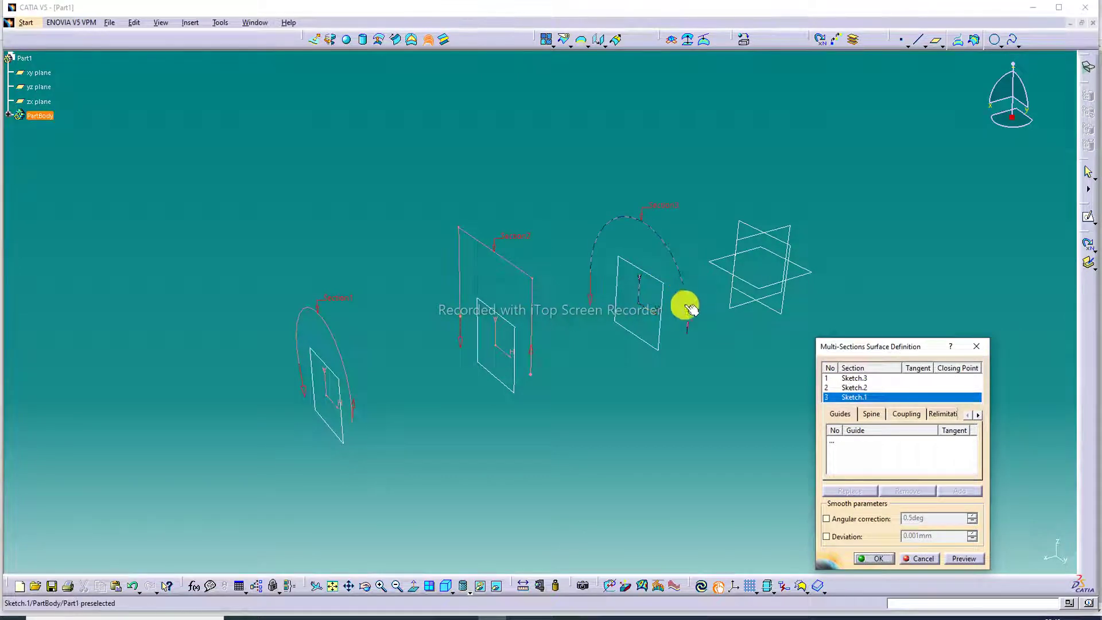
{"action": "middle_click_drag", "start_coordinate": [693, 364], "coordinate": [683, 313]}
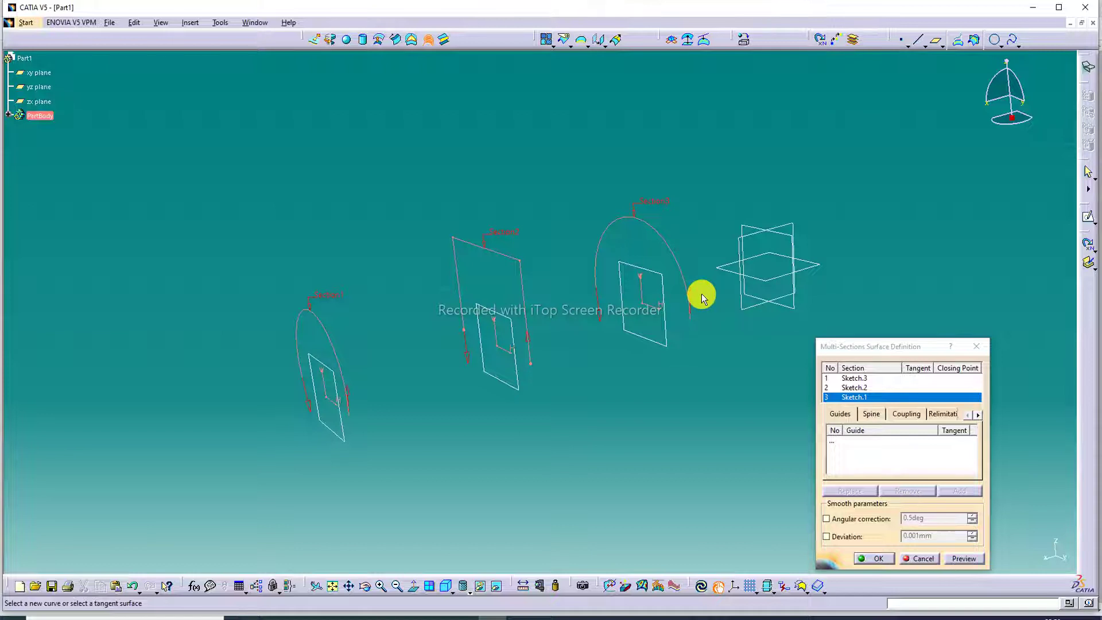
{"action": "left_click", "coordinate": [964, 558]}
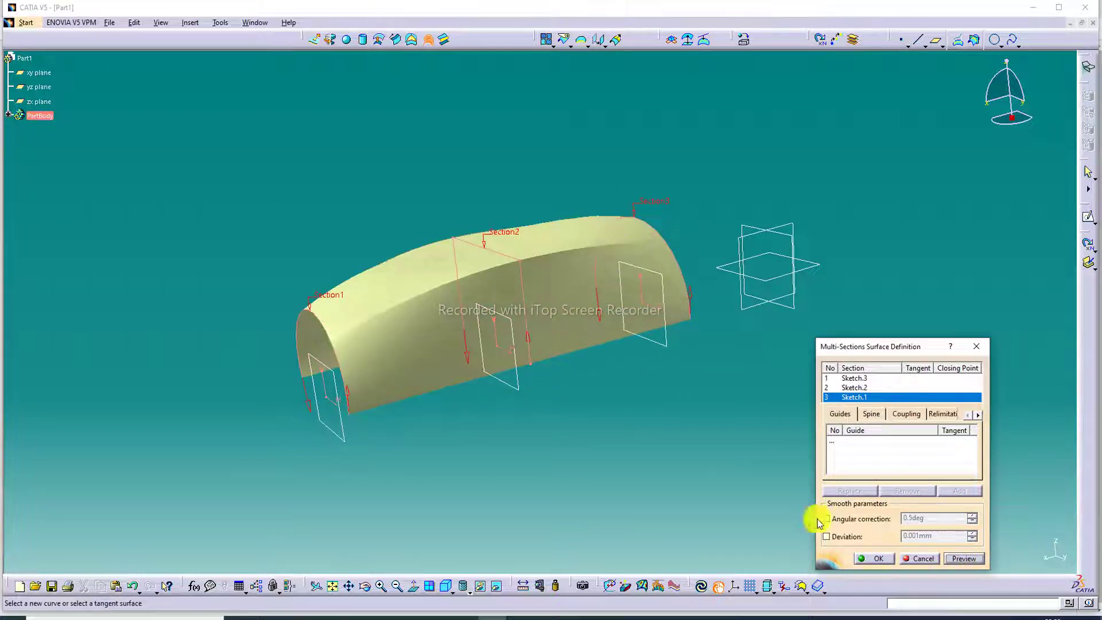
{"action": "left_click", "coordinate": [880, 560]}
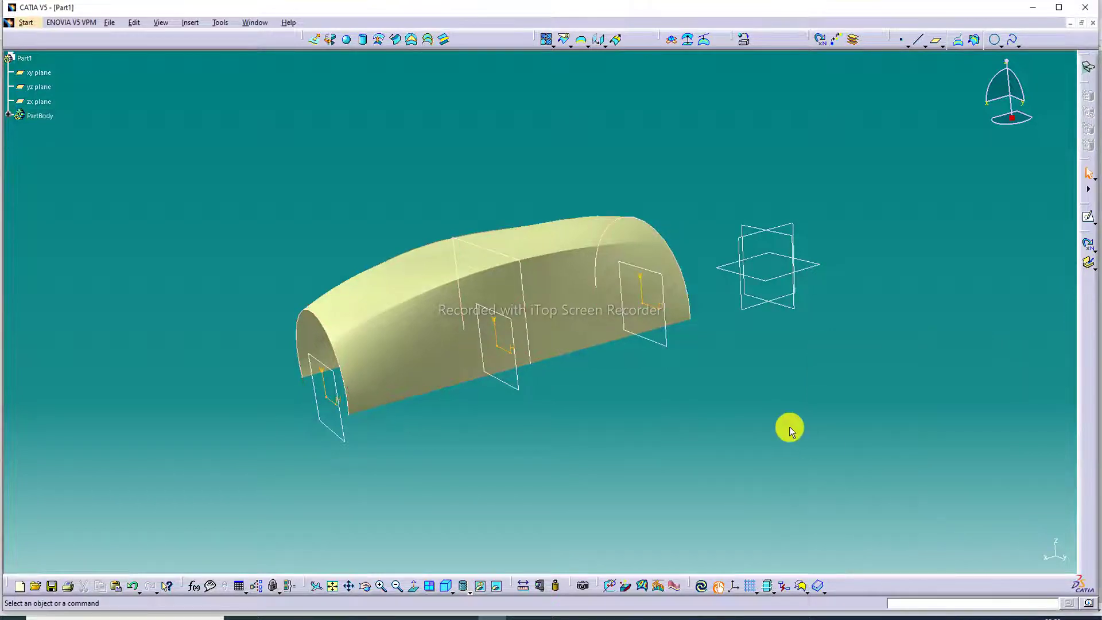
- Reopen the multi-sections surface definition and set its sections coupling to Vertices
{"action": "middle_click_drag", "start_coordinate": [536, 205], "coordinate": [565, 274]}
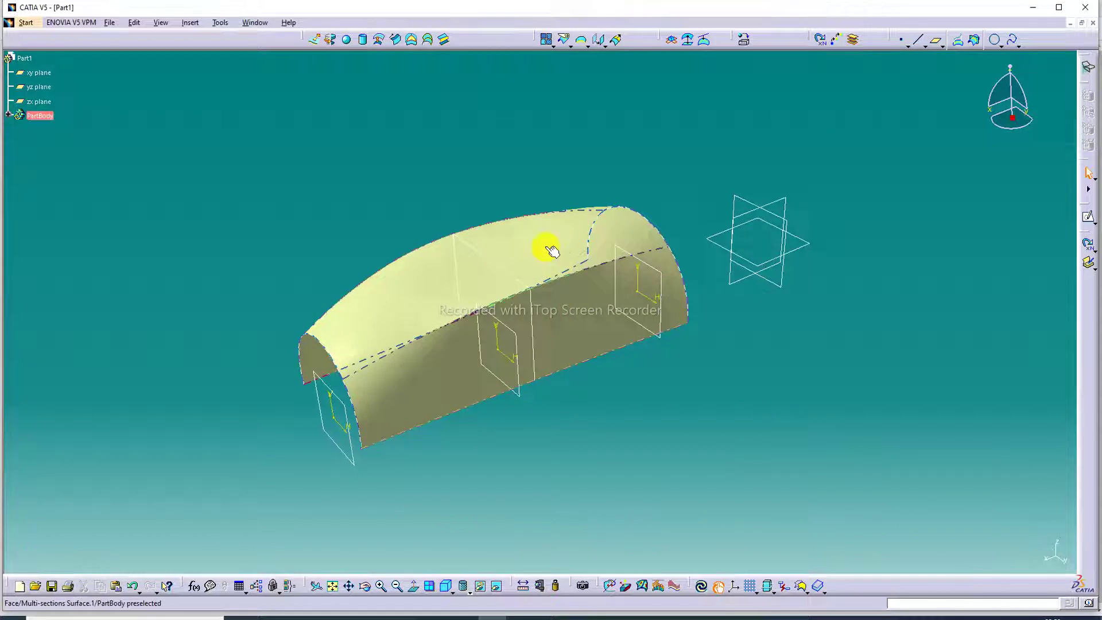
{"action": "double_click", "coordinate": [550, 250]}
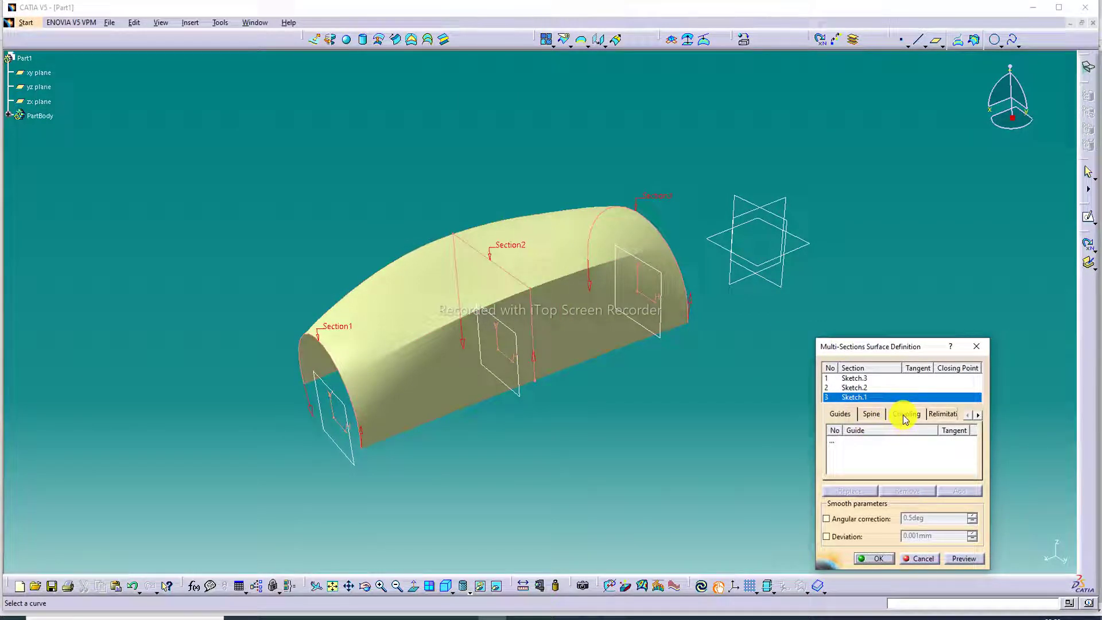
{"action": "left_click", "coordinate": [906, 414]}
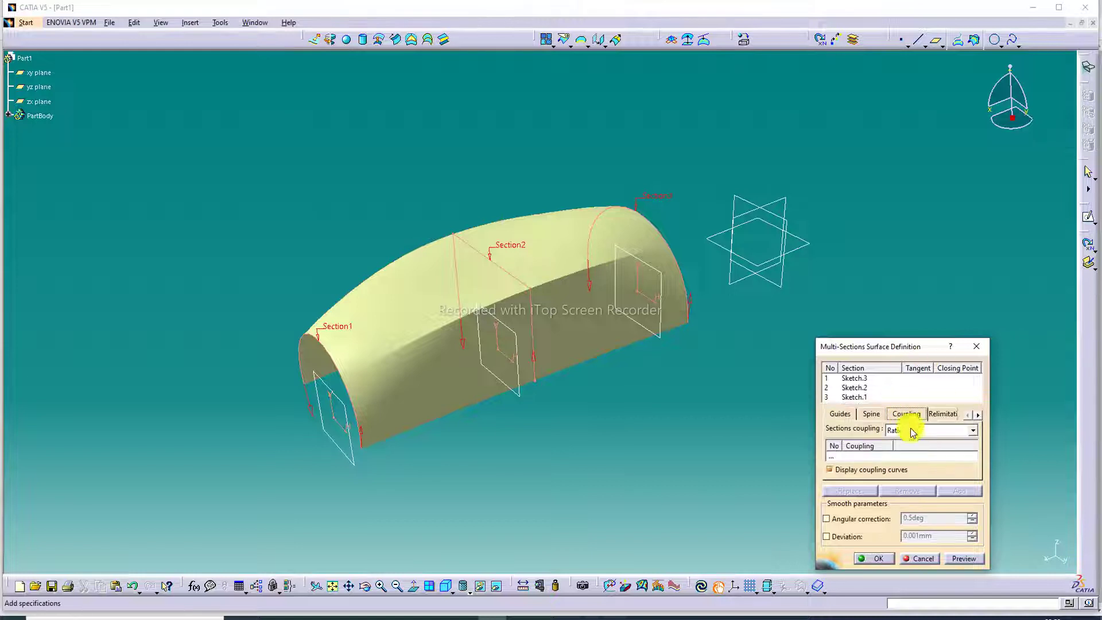
{"action": "left_click", "coordinate": [913, 432]}
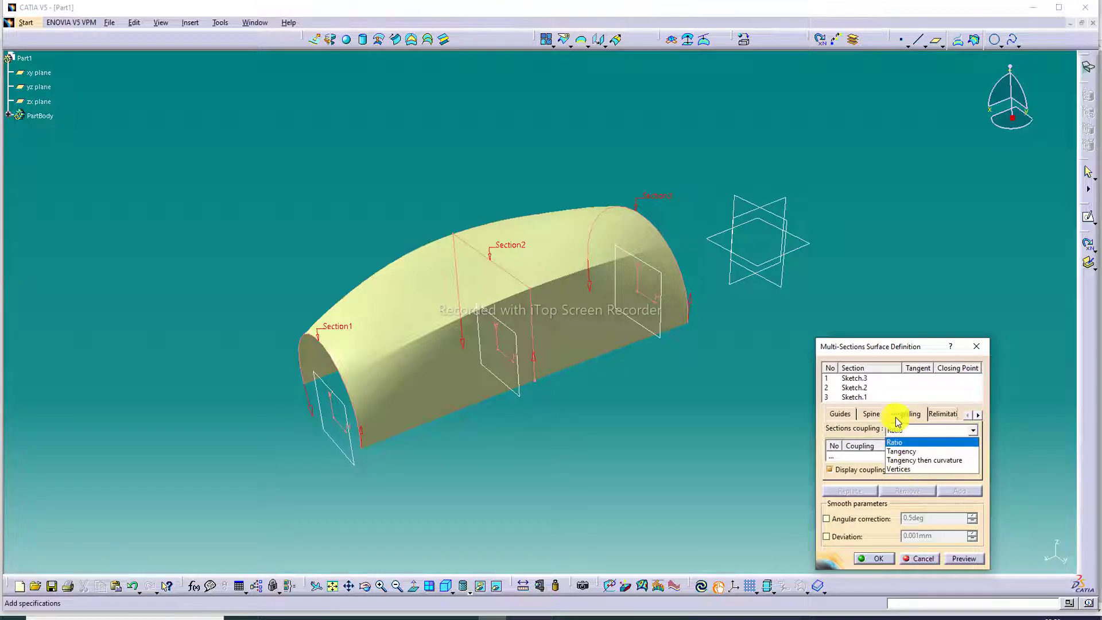
{"action": "left_click", "coordinate": [912, 471]}
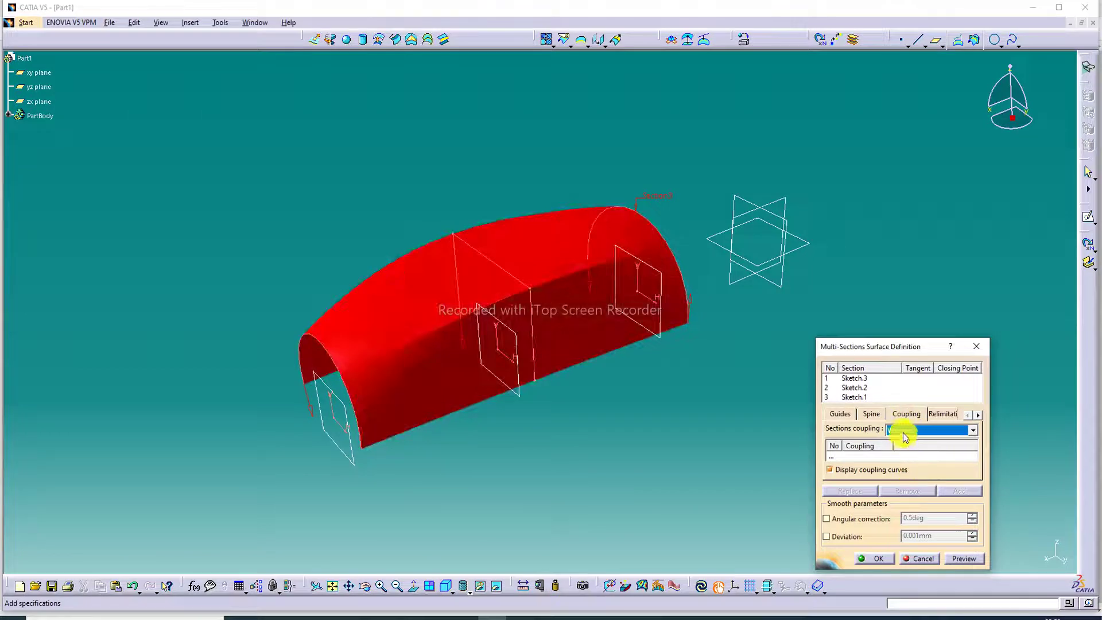
- Add a coupling joining the near-side end of the farthest arc, the open rectangle's near upper corner and the first arc's near-side end
{"action": "left_click", "coordinate": [837, 457]}
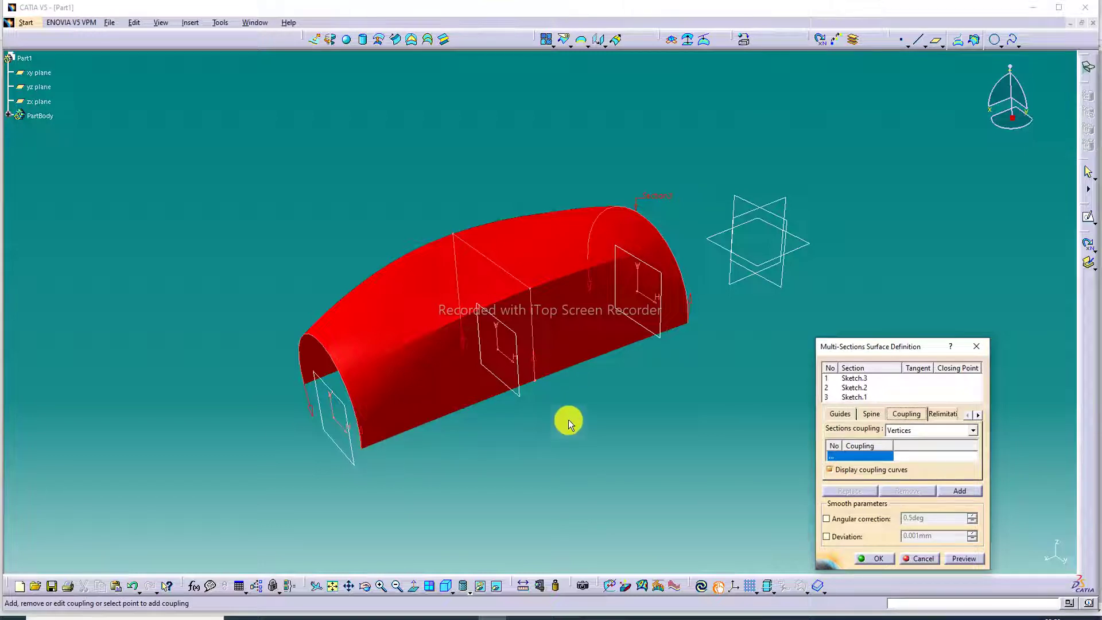
{"action": "mouse_move", "coordinate": [568, 419]}
{"action": "middle_mouse_down"}
{"action": "mouse_move", "coordinate": [536, 321]}
{"action": "mouse_move", "coordinate": [532, 346]}
{"action": "middle_mouse_up"}
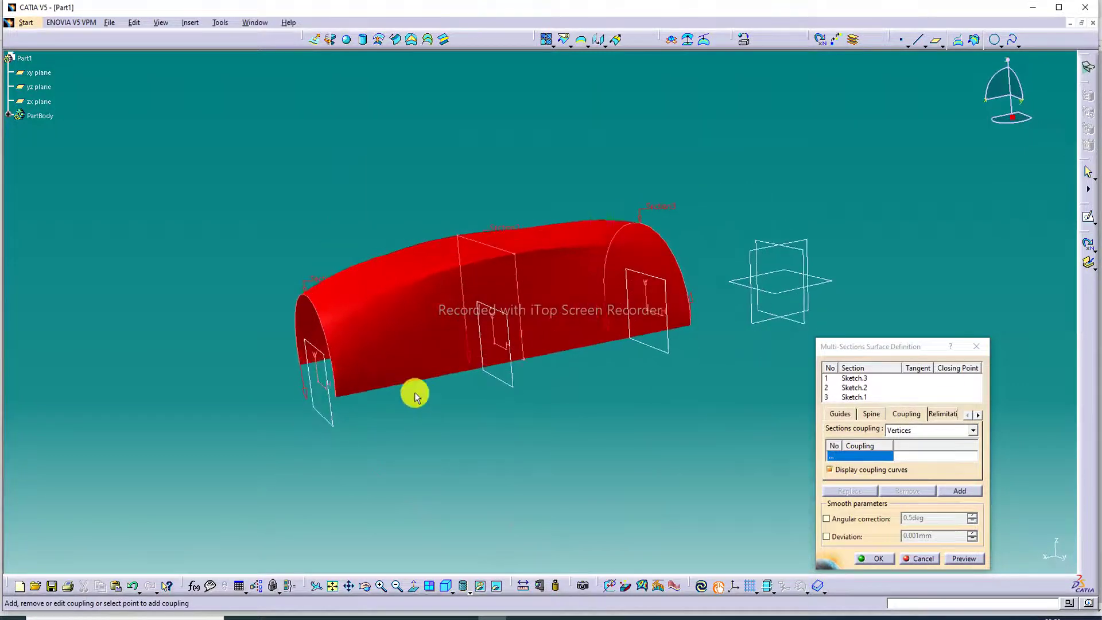
{"action": "left_click", "coordinate": [333, 396]}
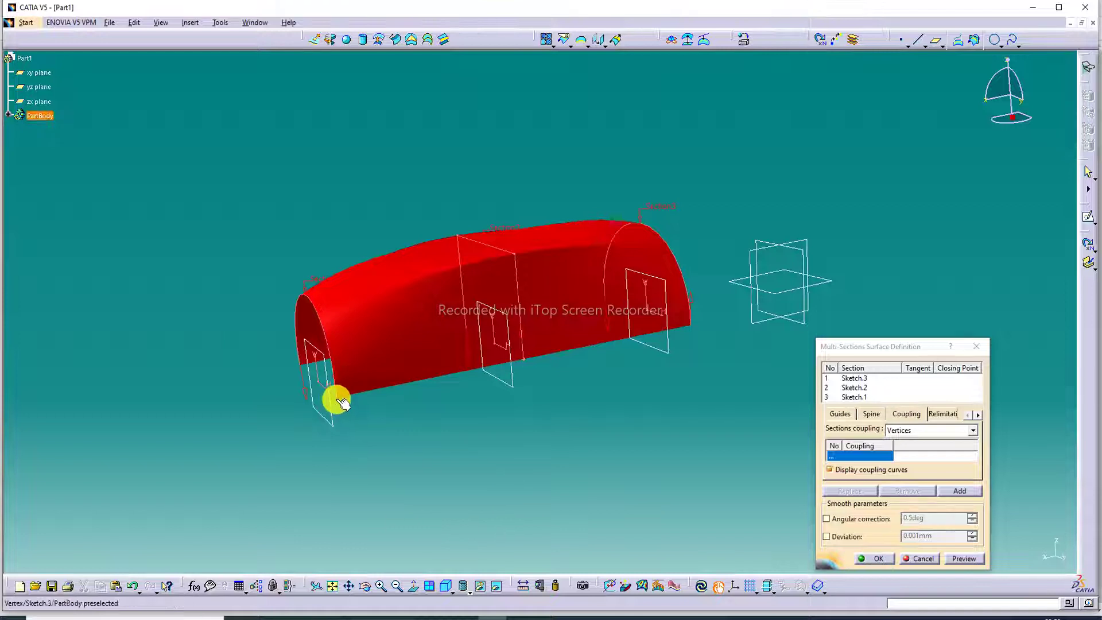
{"action": "left_click", "coordinate": [518, 254]}
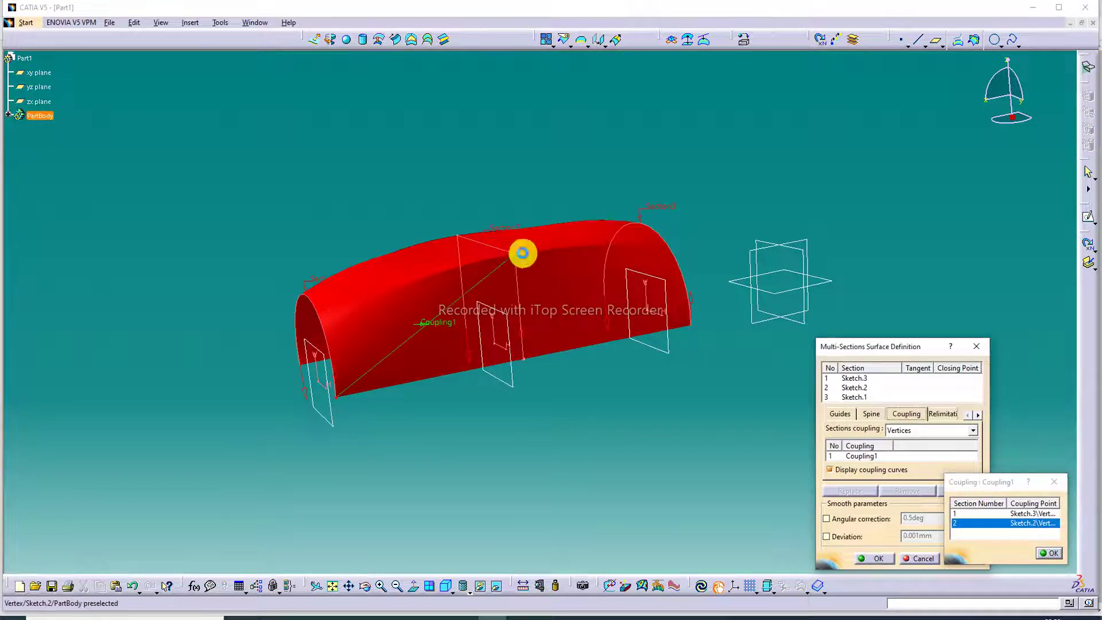
{"action": "left_click", "coordinate": [692, 324]}
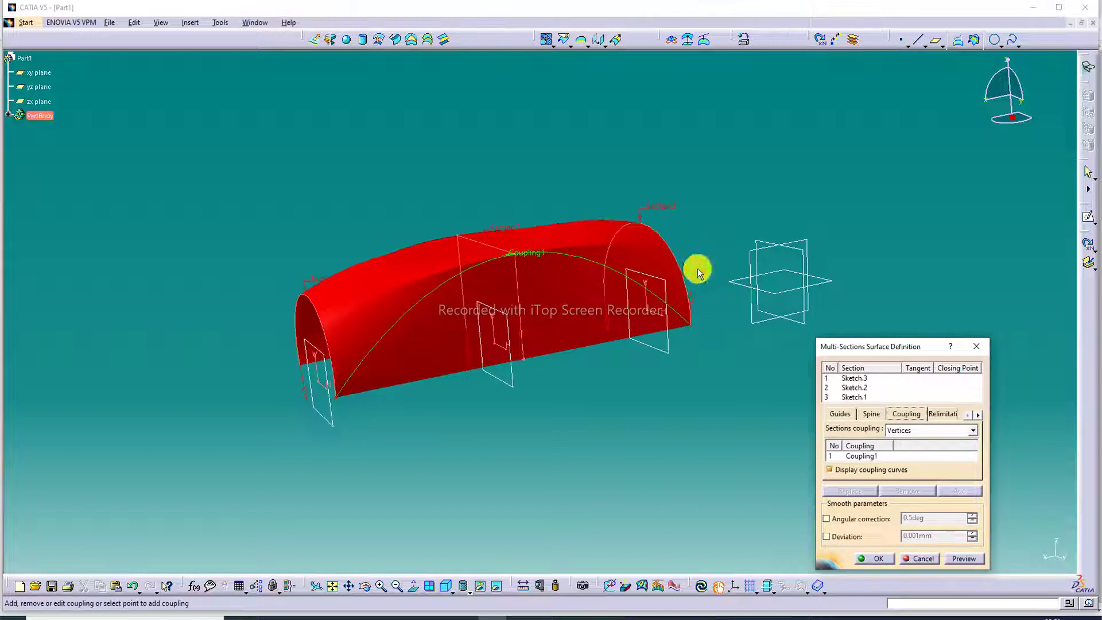
- Add a second coupling joining the far-side end of the farthest arc, the open rectangle's other upper corner and the first arc's far-side end
{"action": "left_click", "coordinate": [880, 456]}
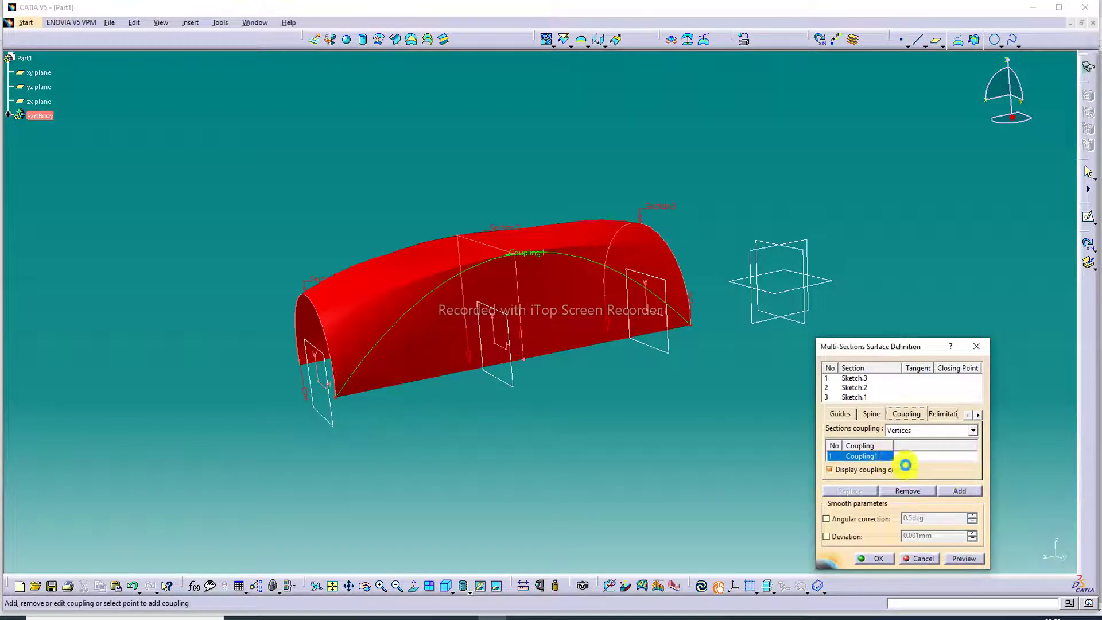
{"action": "left_click", "coordinate": [960, 491]}
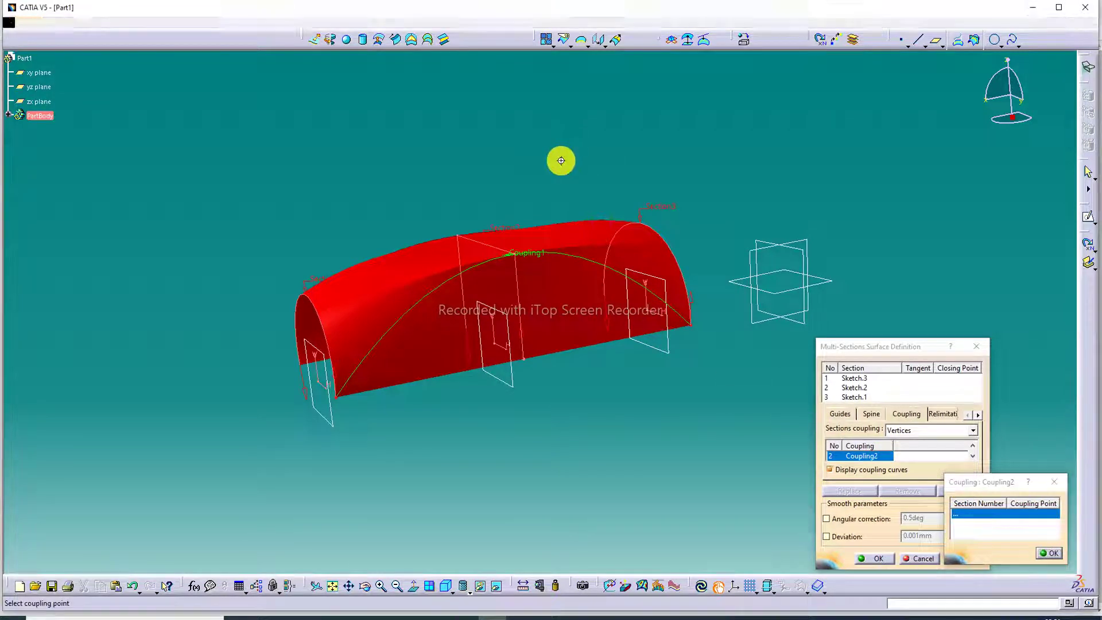
{"action": "middle_click_drag", "start_coordinate": [566, 159], "coordinate": [567, 185]}
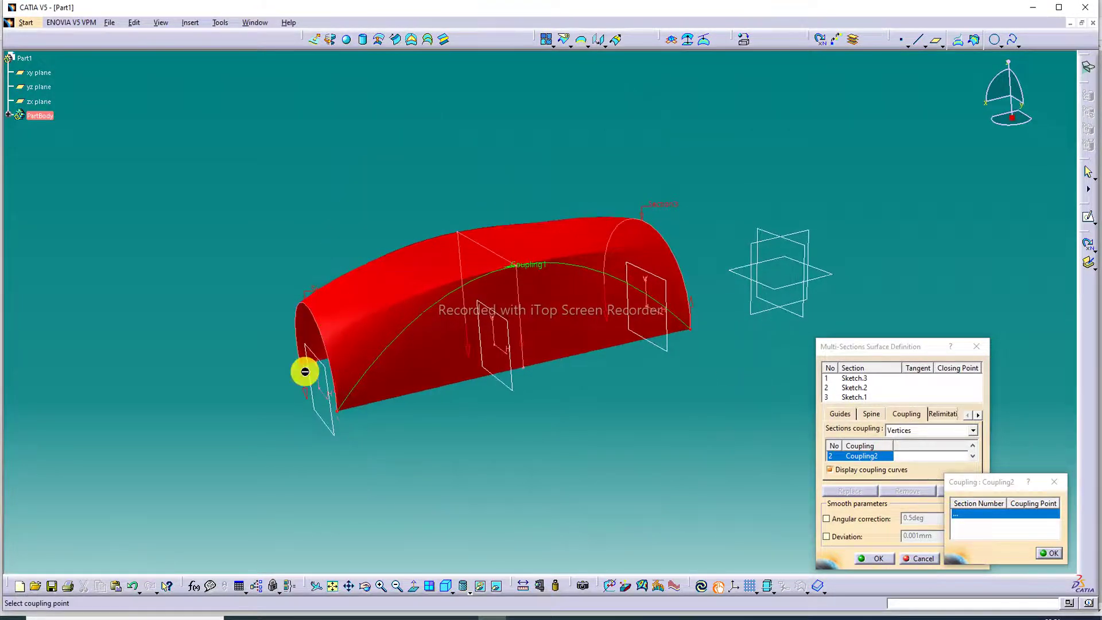
{"action": "left_click", "coordinate": [308, 367]}
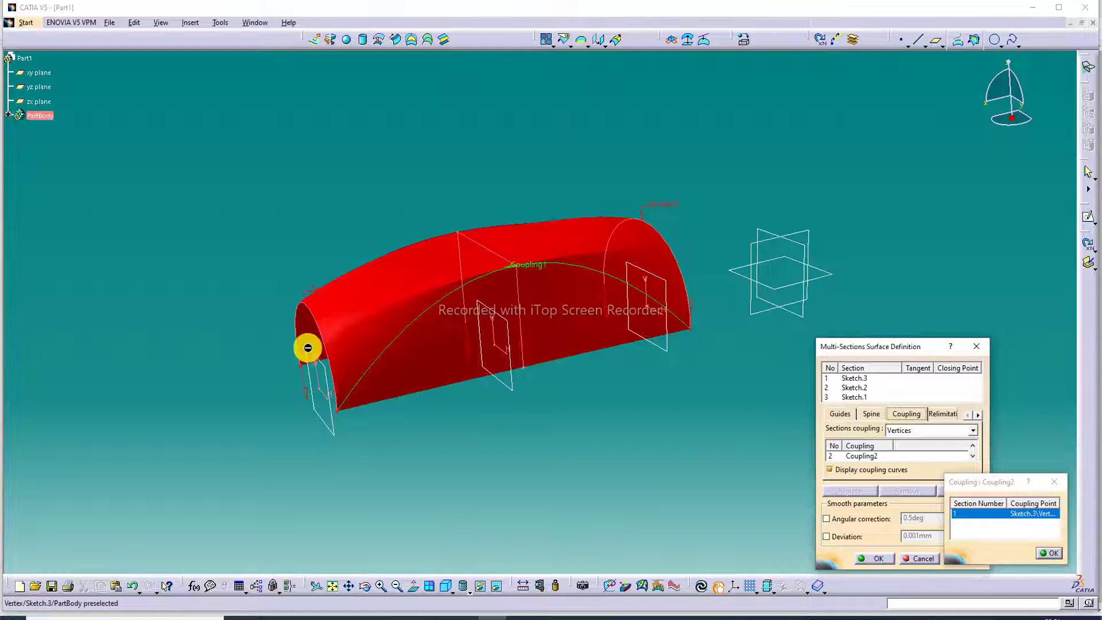
{"action": "left_click", "coordinate": [463, 234]}
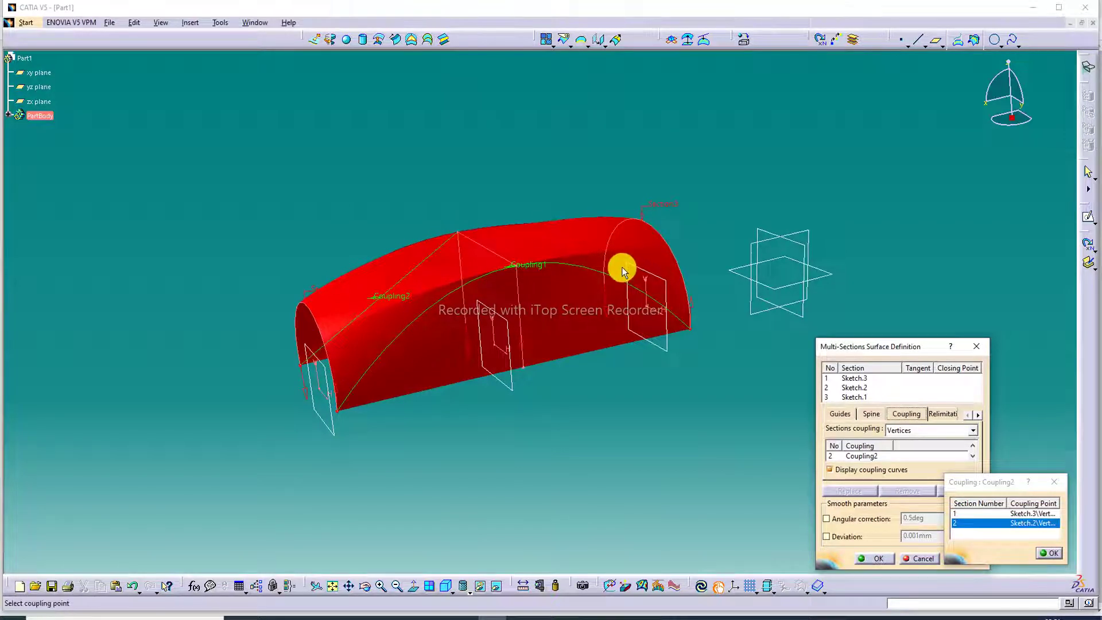
{"action": "left_click", "coordinate": [604, 282]}
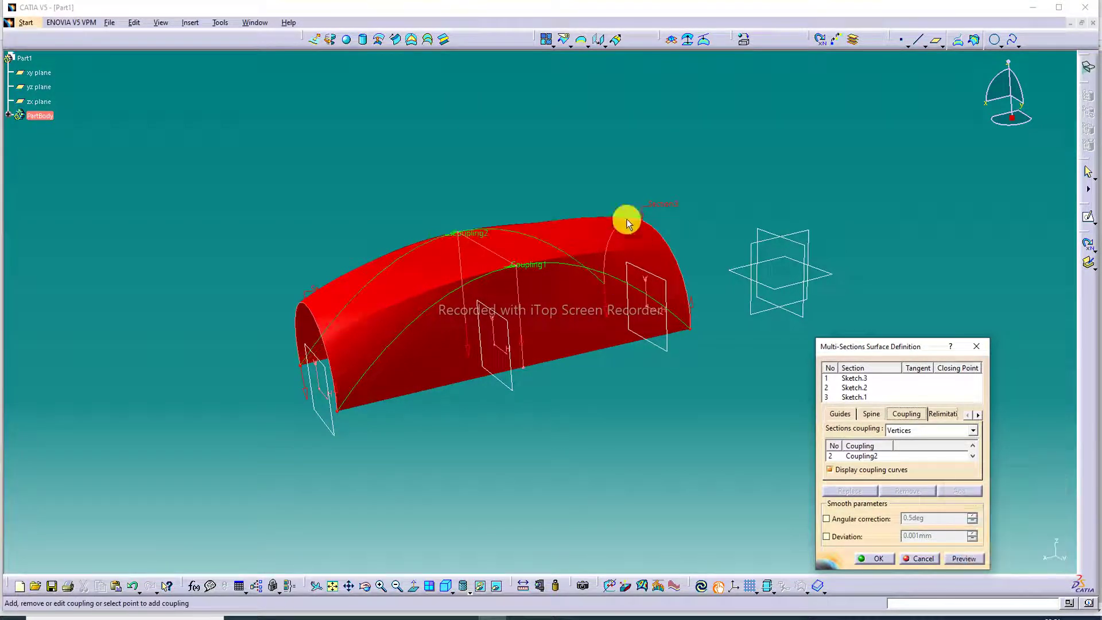
{"action": "middle_click_drag", "start_coordinate": [615, 140], "coordinate": [618, 207]}
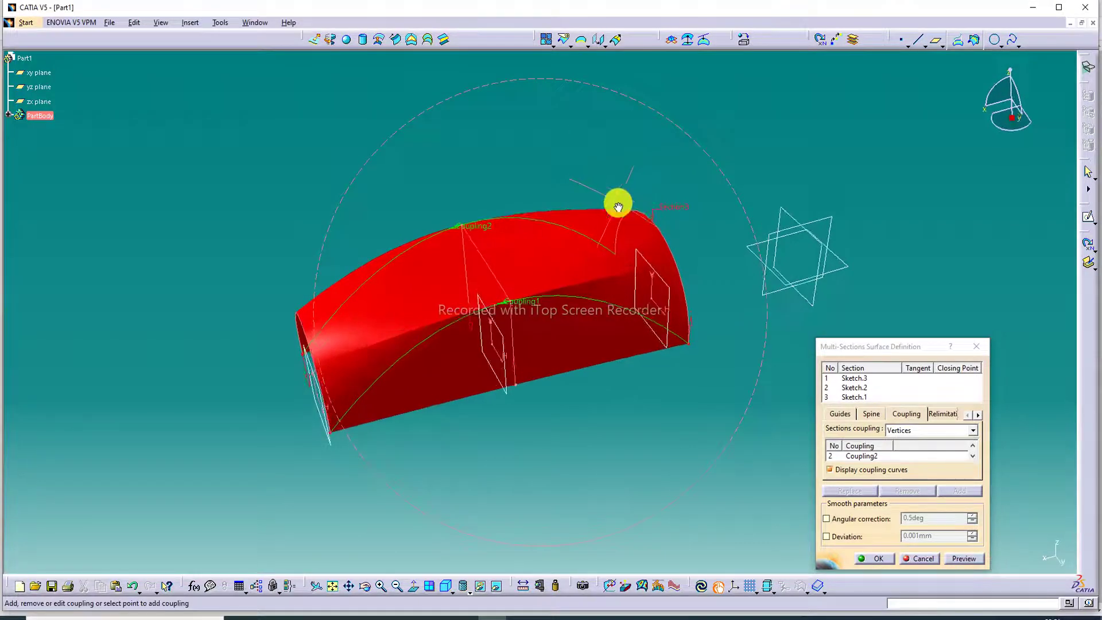
- Preview the multi-sections surface with both coupling curves and accept its definition
{"action": "left_click", "coordinate": [968, 558]}
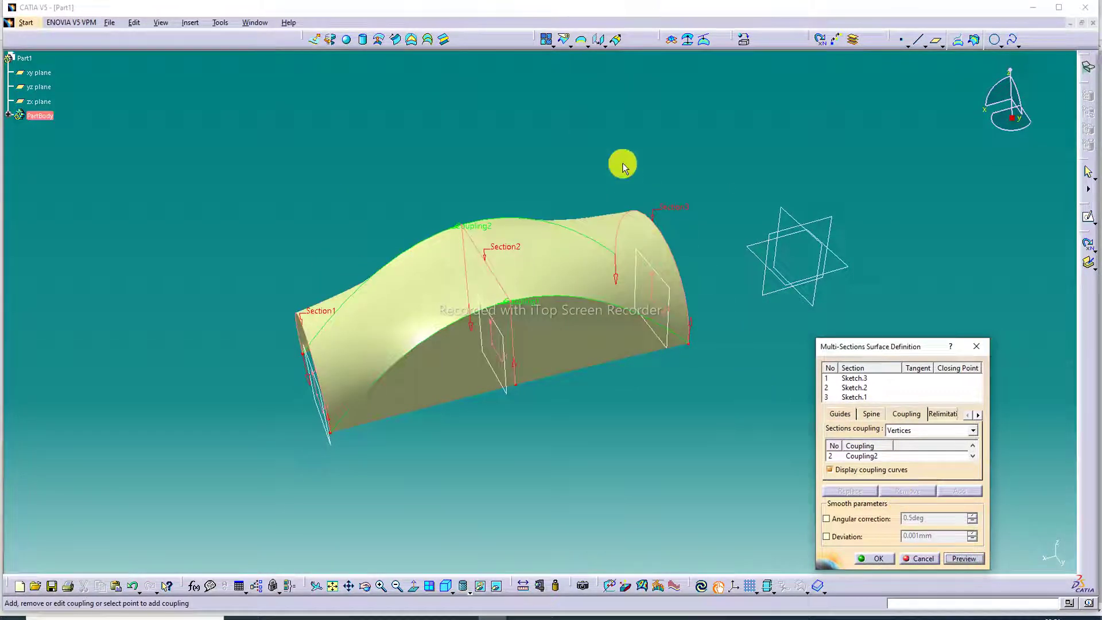
{"action": "middle_click_drag", "start_coordinate": [622, 165], "coordinate": [609, 193]}
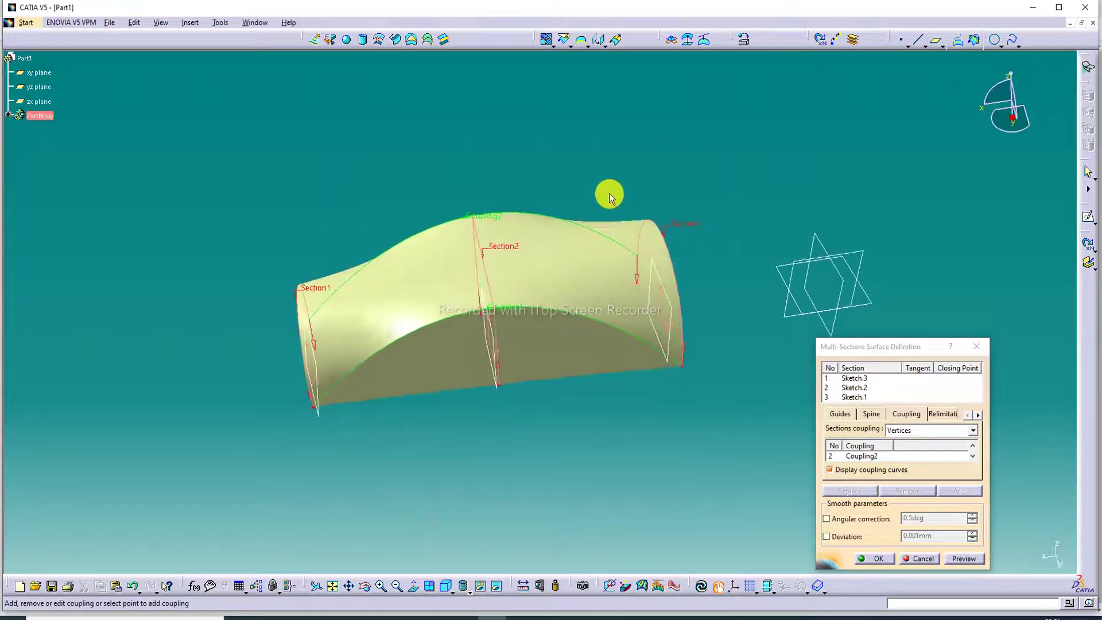
{"action": "left_click", "coordinate": [874, 559]}
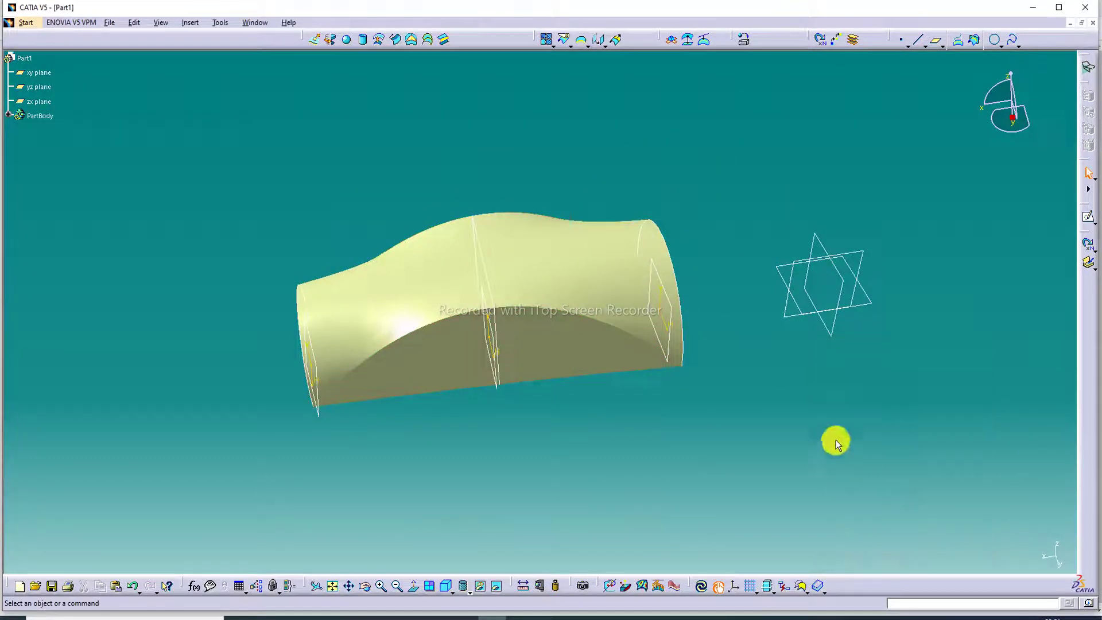
- Hide the zx, yz and xy reference planes
{"action": "right_click", "coordinate": [849, 258]}
{"action": "left_click", "coordinate": [860, 288]}
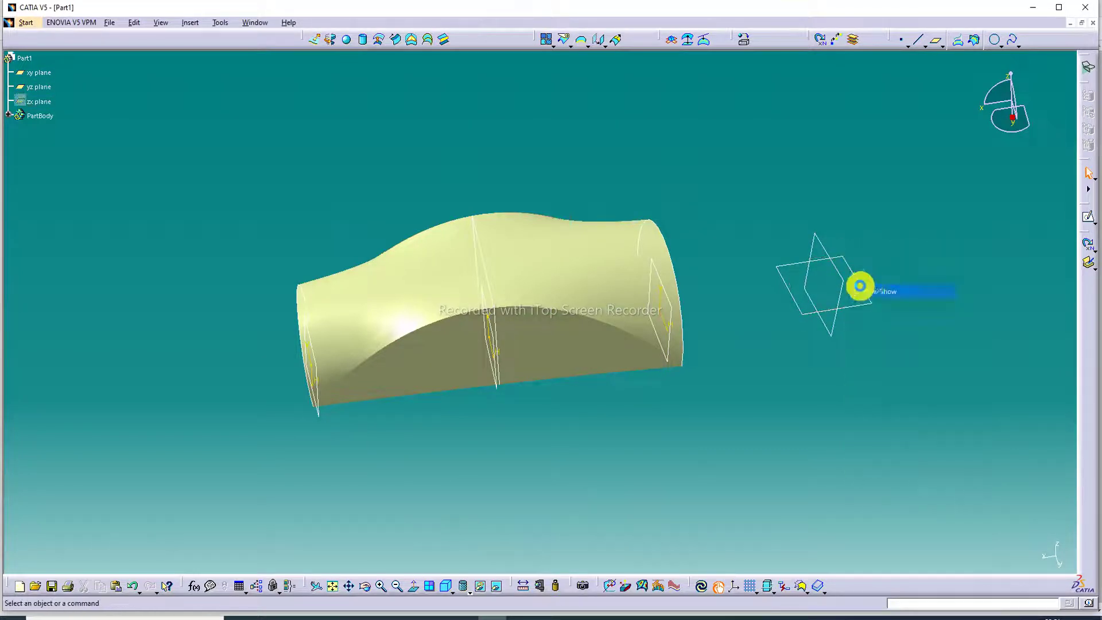
{"action": "right_click", "coordinate": [847, 284]}
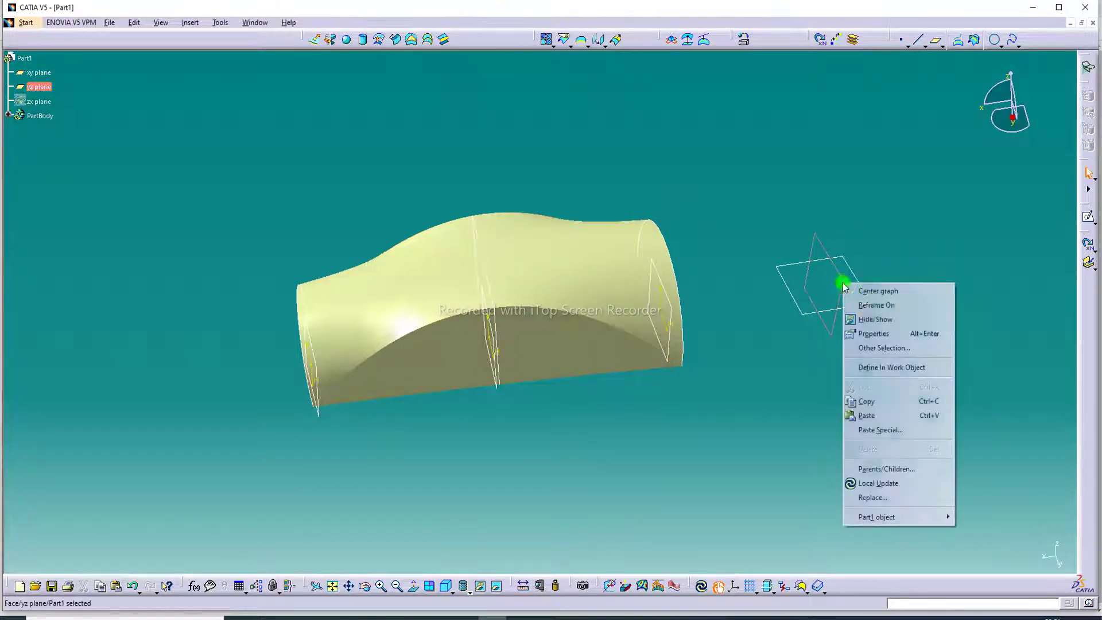
{"action": "left_click", "coordinate": [869, 315]}
{"action": "right_click", "coordinate": [871, 294]}
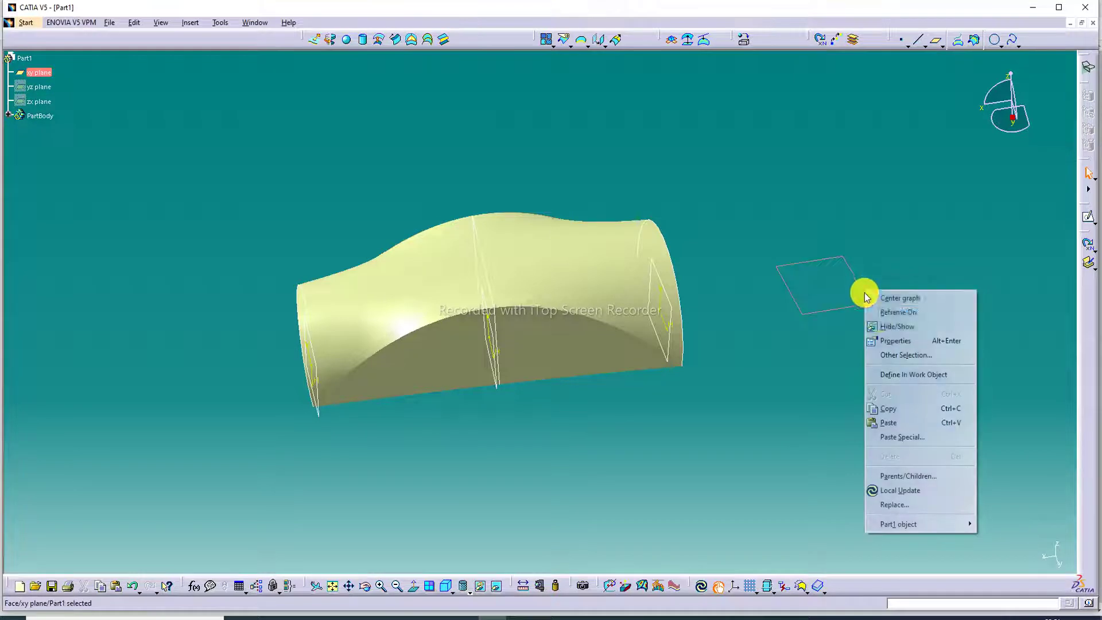
{"action": "left_click", "coordinate": [876, 325]}
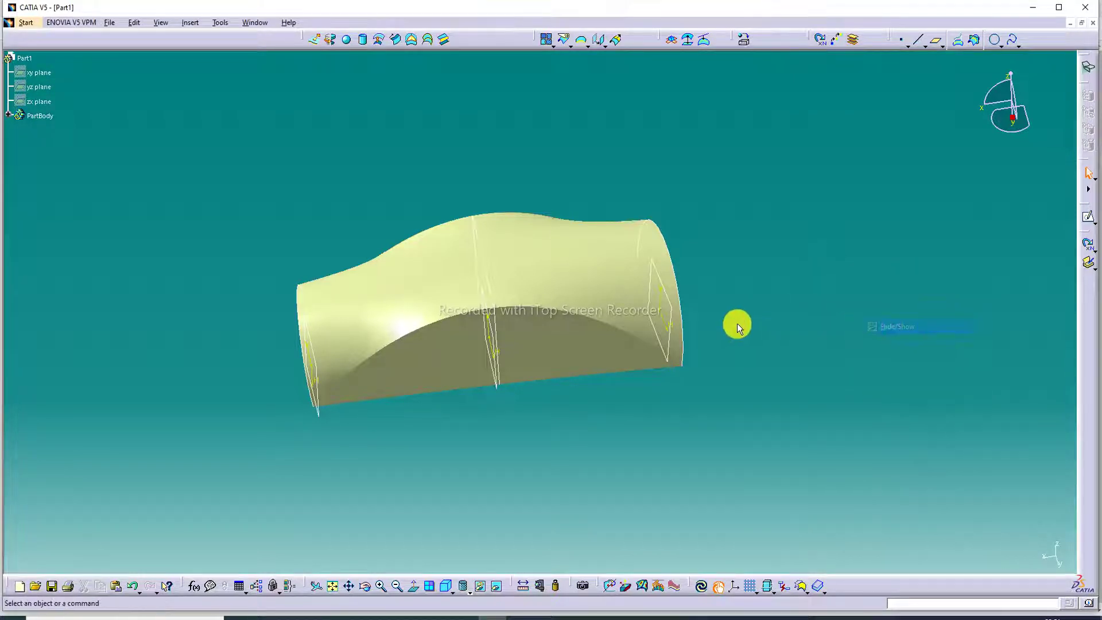
- Hide the offset plane and the Sketch.1 arc profile at the first arc's end of the surface
{"action": "right_click", "coordinate": [669, 297]}
{"action": "left_click", "coordinate": [700, 331]}
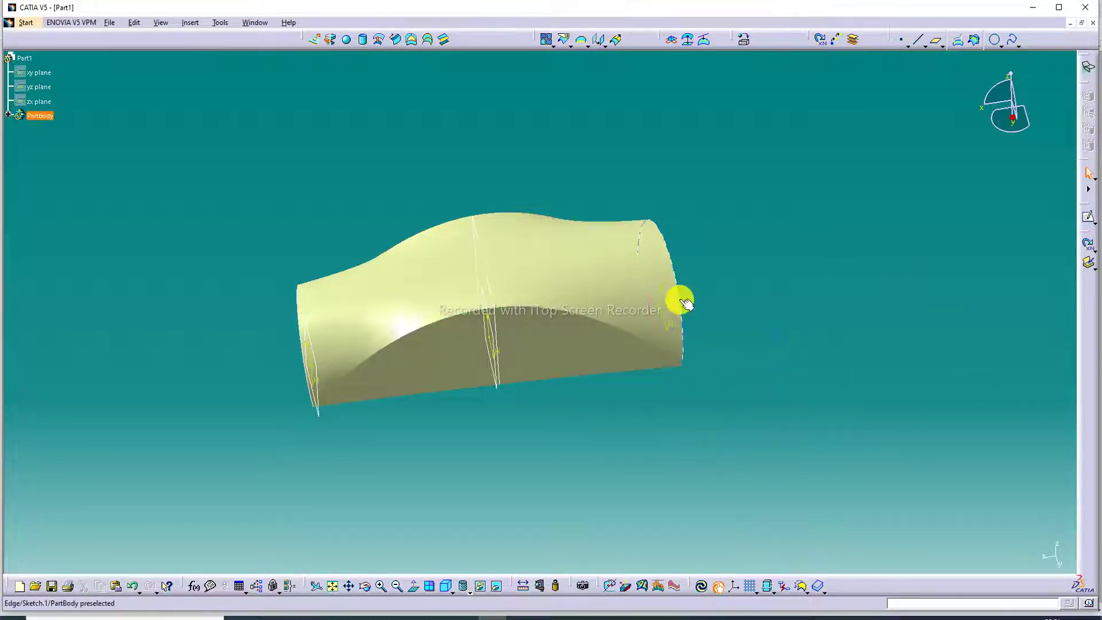
{"action": "right_click", "coordinate": [684, 302]}
{"action": "left_click", "coordinate": [697, 334]}
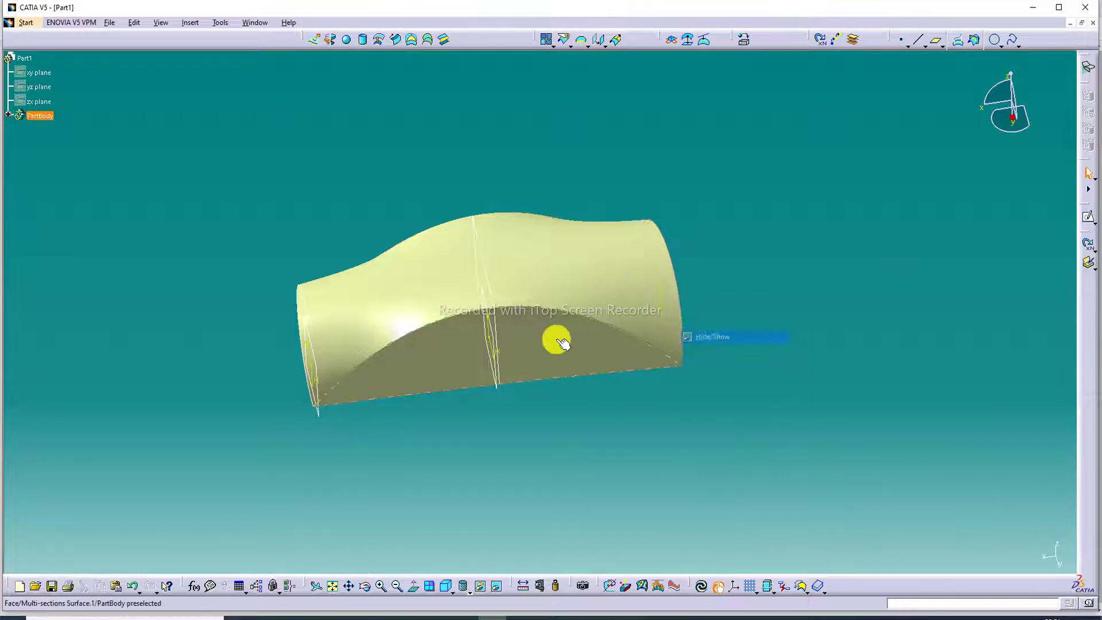
- Hide the open rectangle profile Sketch.2 and its offset plane at the middle of the surface
{"action": "right_click", "coordinate": [500, 327]}
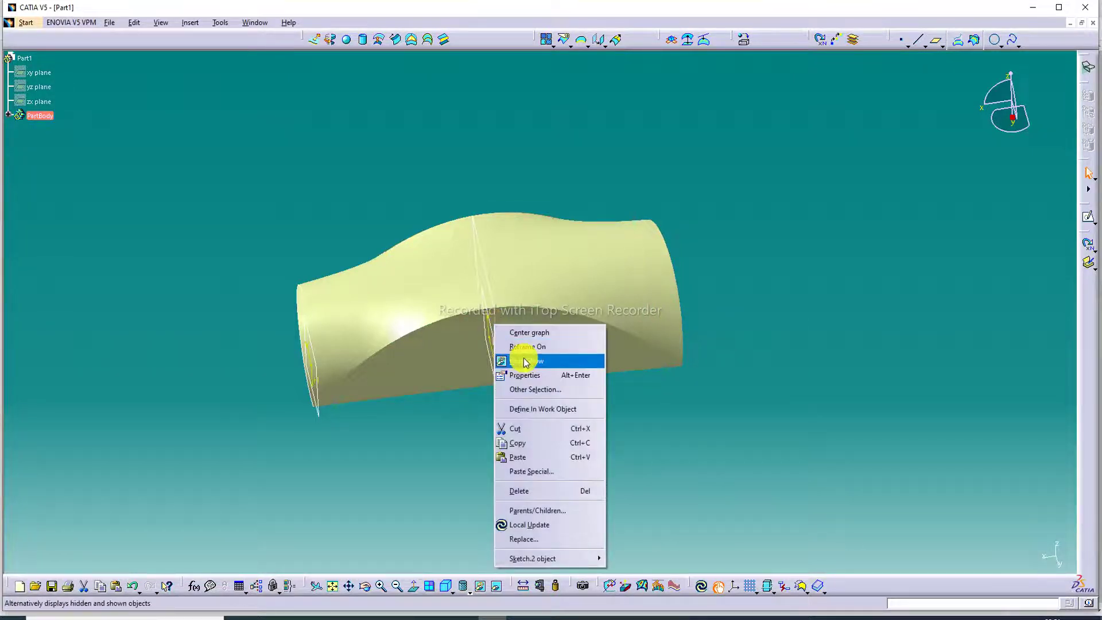
{"action": "left_click", "coordinate": [528, 361]}
{"action": "right_click", "coordinate": [498, 329]}
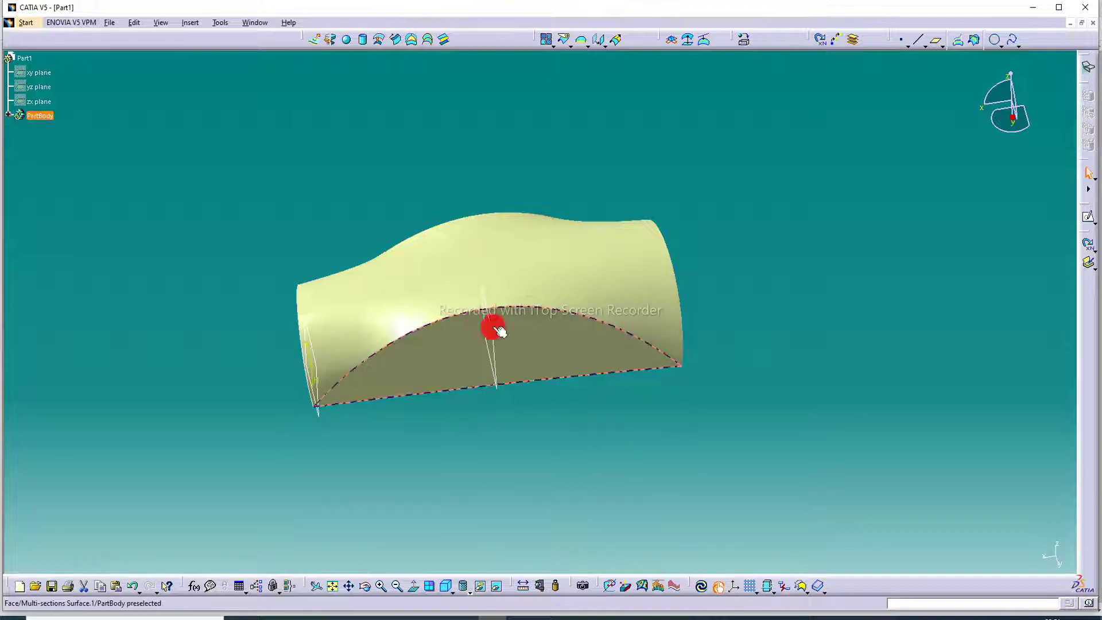
{"action": "left_click", "coordinate": [770, 324]}
{"action": "right_click", "coordinate": [490, 327]}
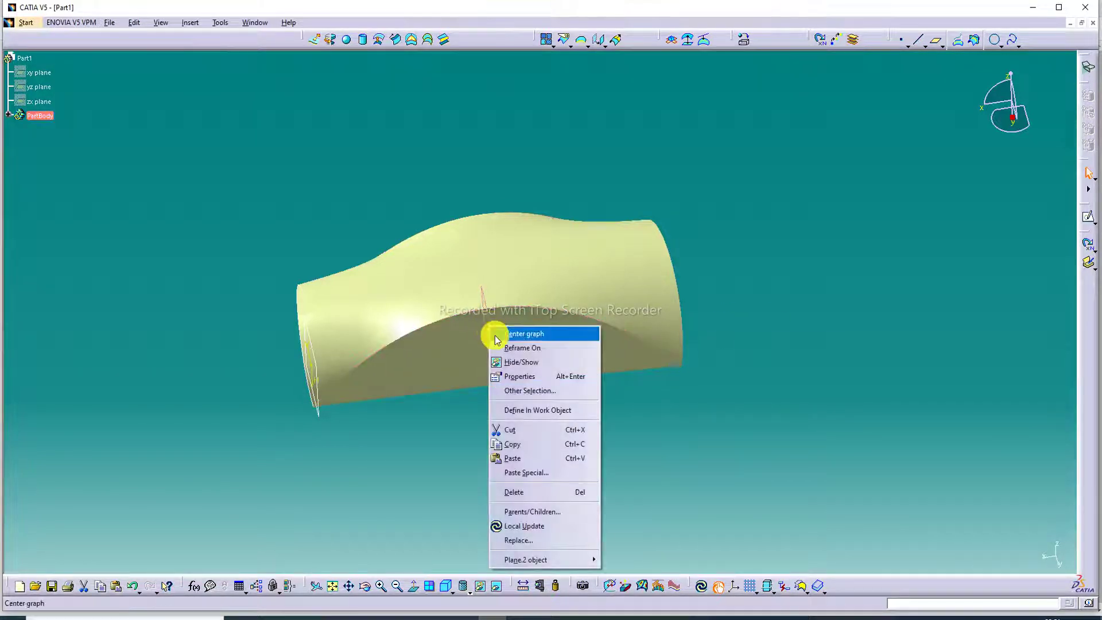
{"action": "left_click", "coordinate": [520, 362]}
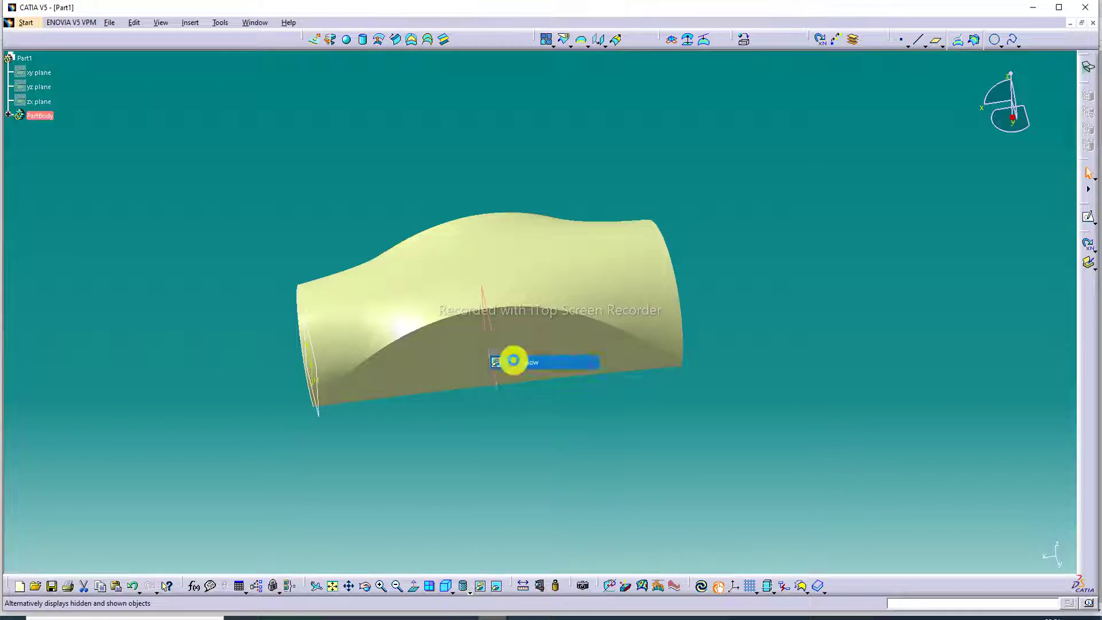
- Hide the offset plane and the Sketch.3 arc profile at the farthest end of the surface
{"action": "right_click", "coordinate": [322, 370]}
{"action": "left_click", "coordinate": [342, 404]}
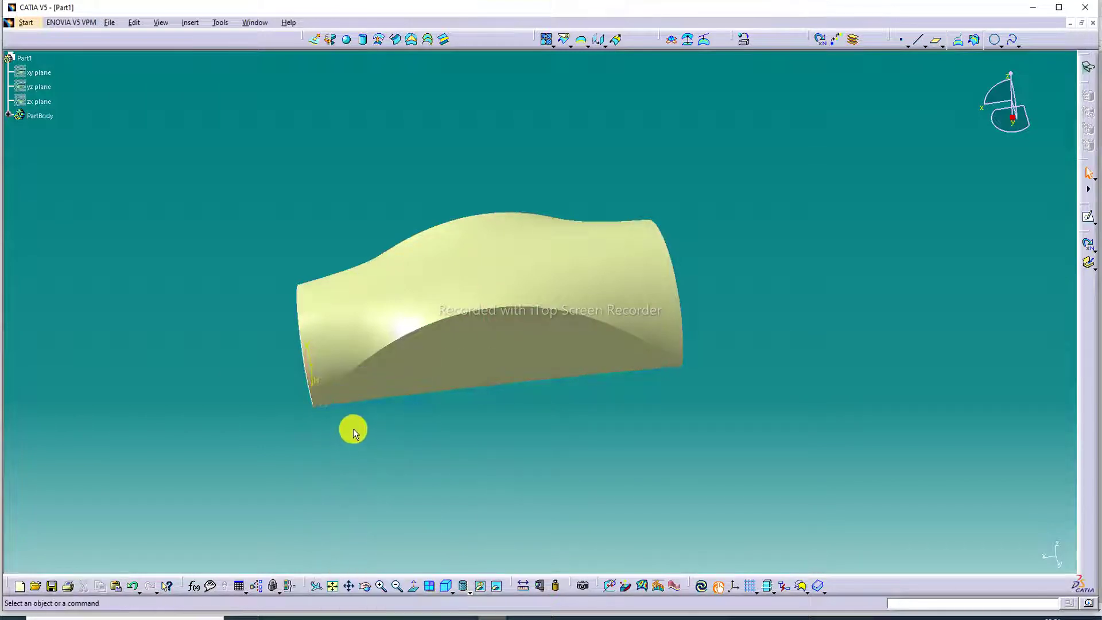
{"action": "right_click", "coordinate": [304, 381]}
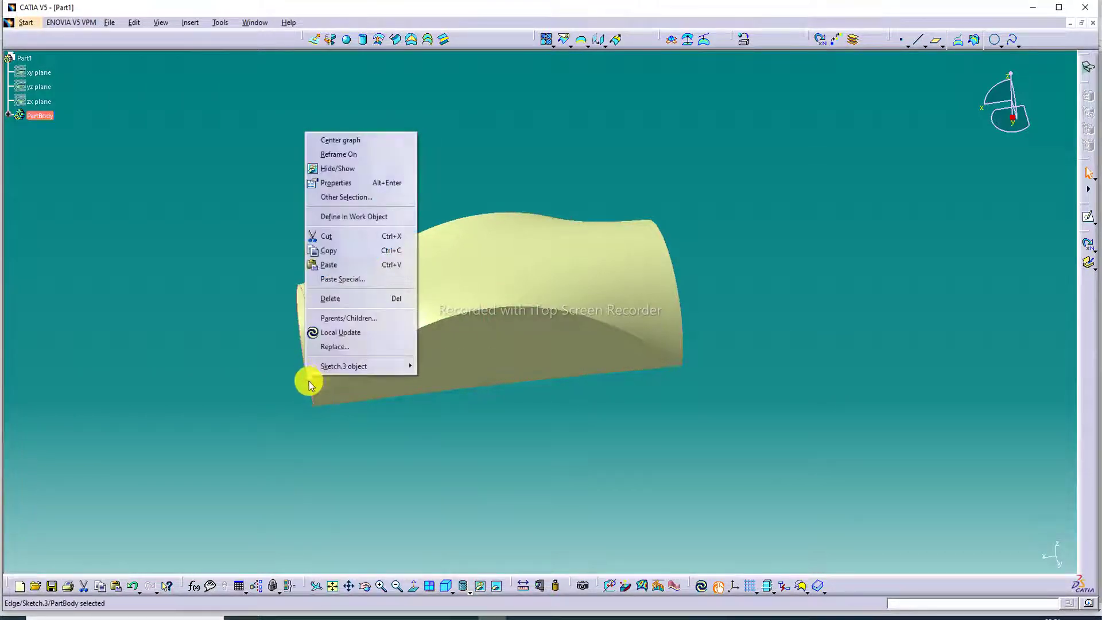
{"action": "left_click", "coordinate": [351, 169]}
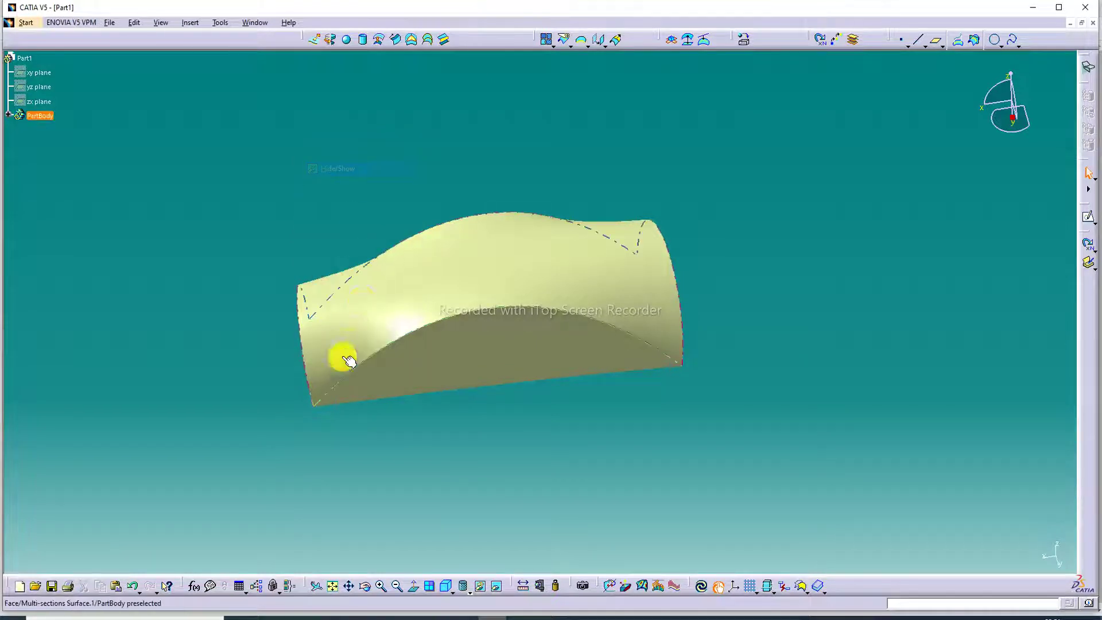
- Apply the B&W Tiling material from the Construction family to the multi-sections surface
{"action": "middle_click_drag", "start_coordinate": [497, 242], "coordinate": [587, 194]}
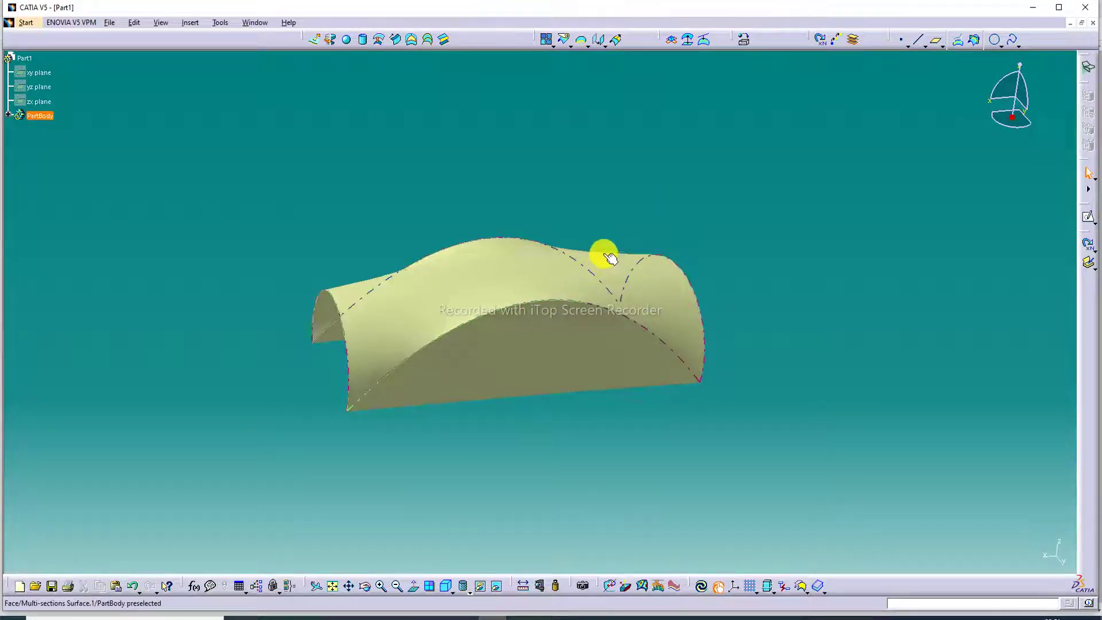
{"action": "left_click", "coordinate": [331, 586]}
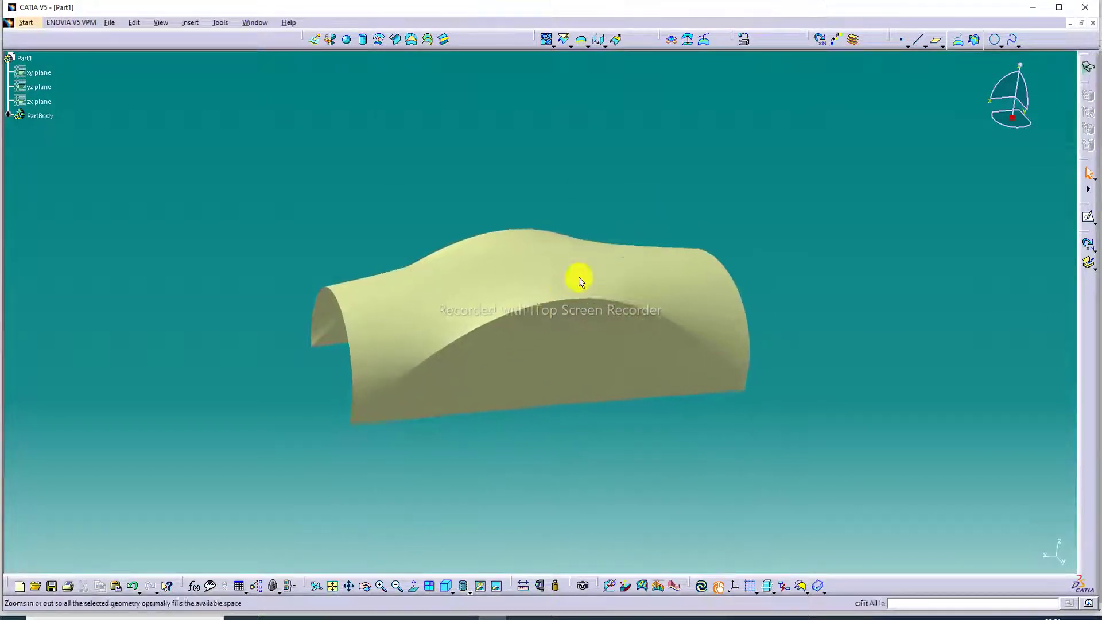
{"action": "left_click", "coordinate": [745, 41]}
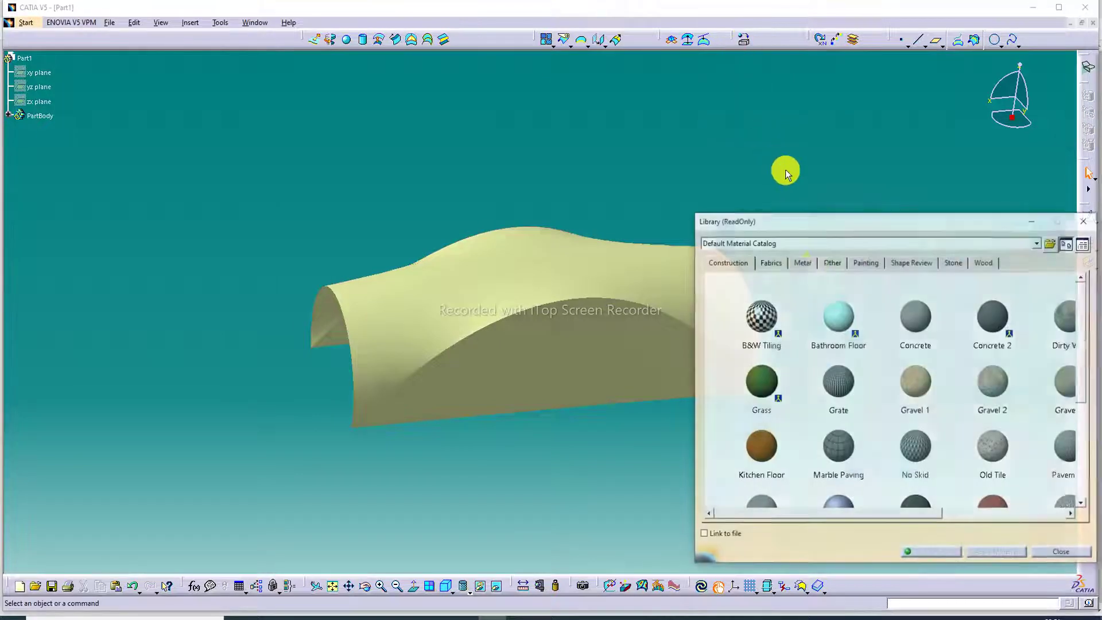
{"action": "scroll", "coordinate": [860, 396], "scroll_direction": "down", "scroll_amount": 1}
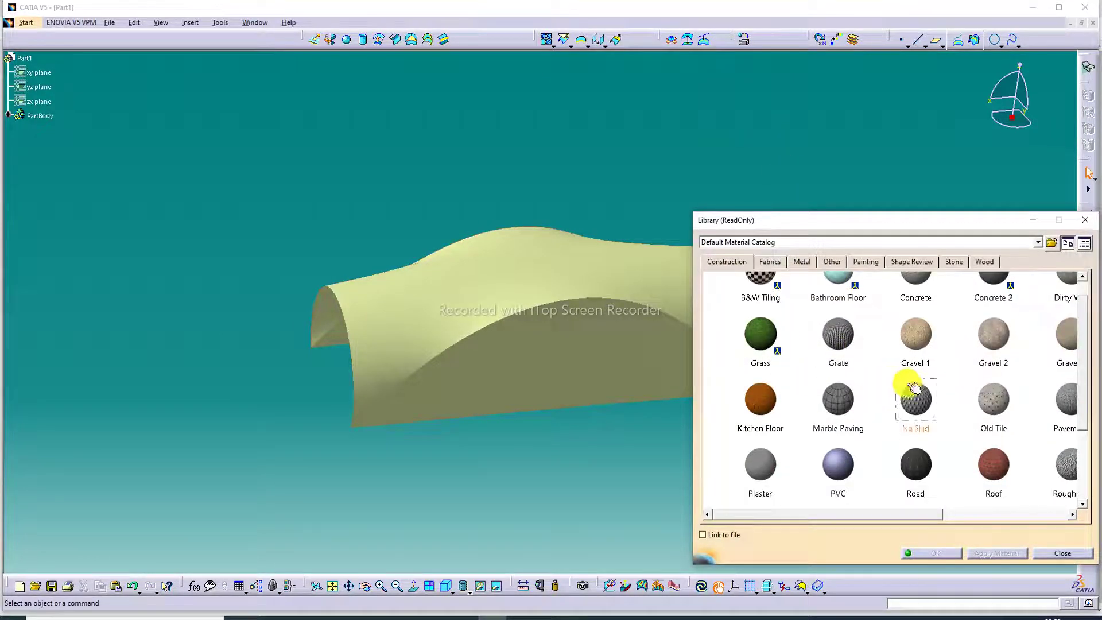
{"action": "scroll", "coordinate": [959, 371], "scroll_direction": "up", "scroll_amount": 1}
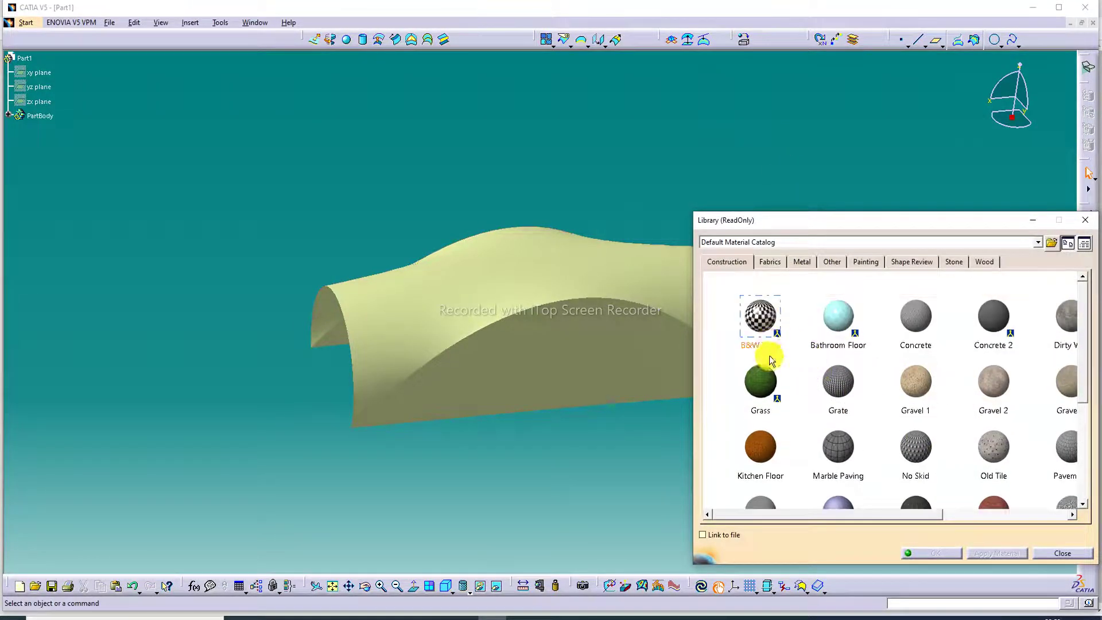
{"action": "left_click_drag", "start_coordinate": [758, 319], "coordinate": [436, 293]}
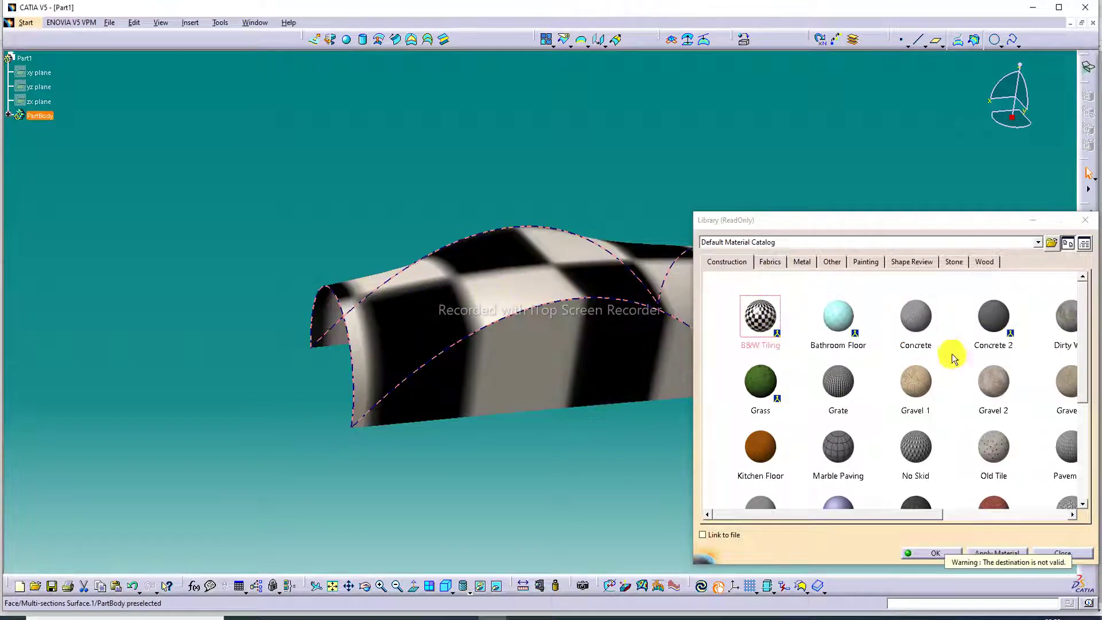
- Replace the surface's material with Wall of Bricks from the Construction family
{"action": "scroll", "coordinate": [998, 398], "scroll_direction": "down", "scroll_amount": 1}
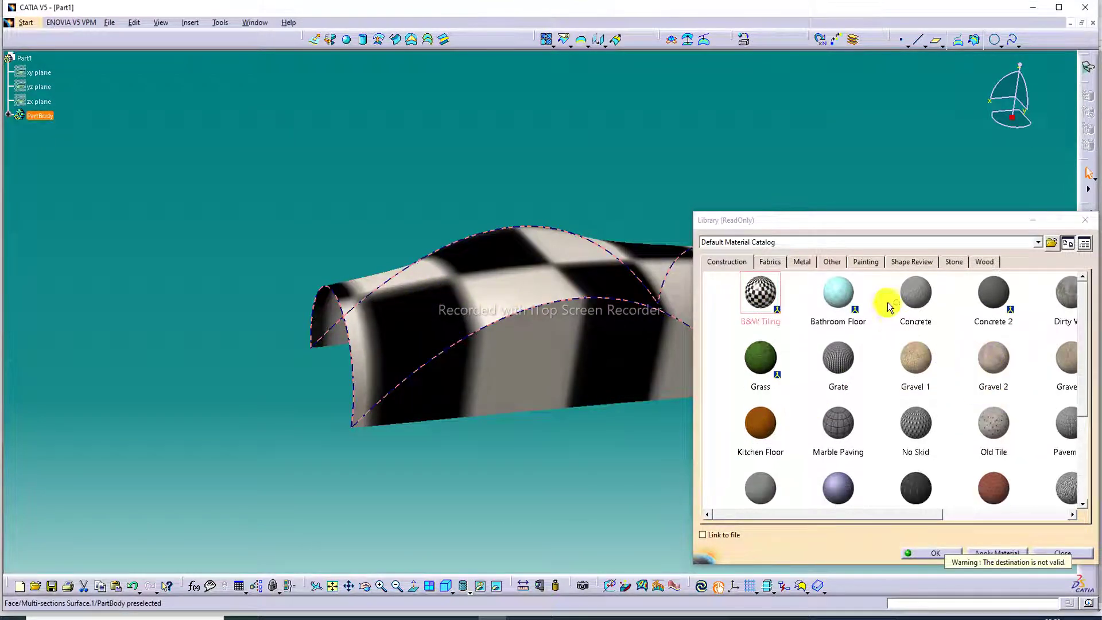
{"action": "left_click", "coordinate": [901, 262]}
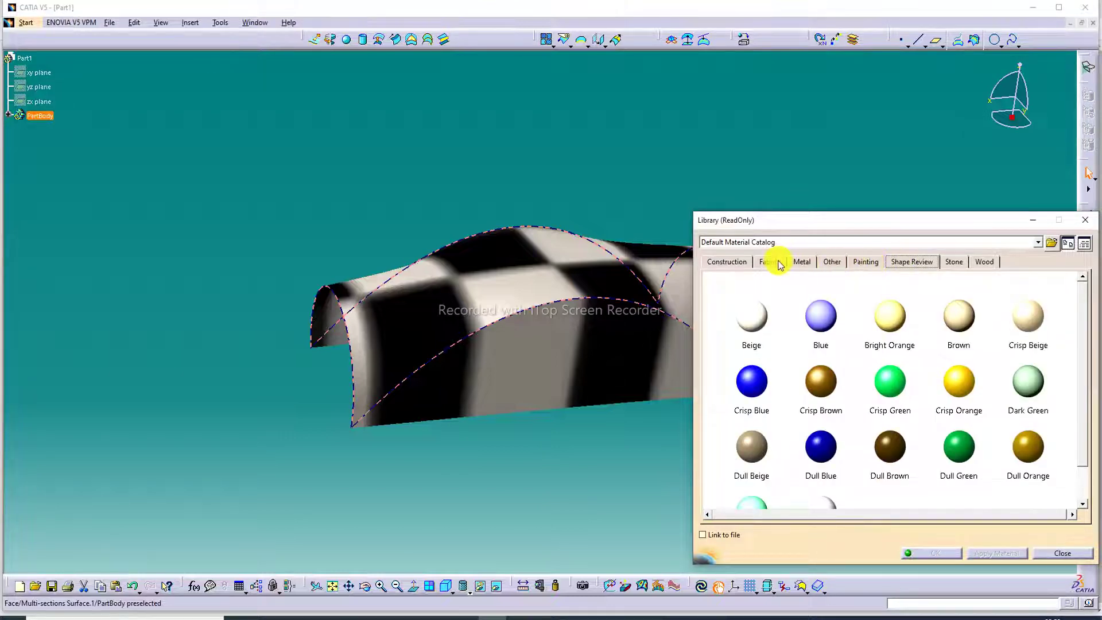
{"action": "left_click", "coordinate": [738, 264]}
{"action": "scroll", "coordinate": [911, 342], "scroll_direction": "down", "scroll_amount": 6}
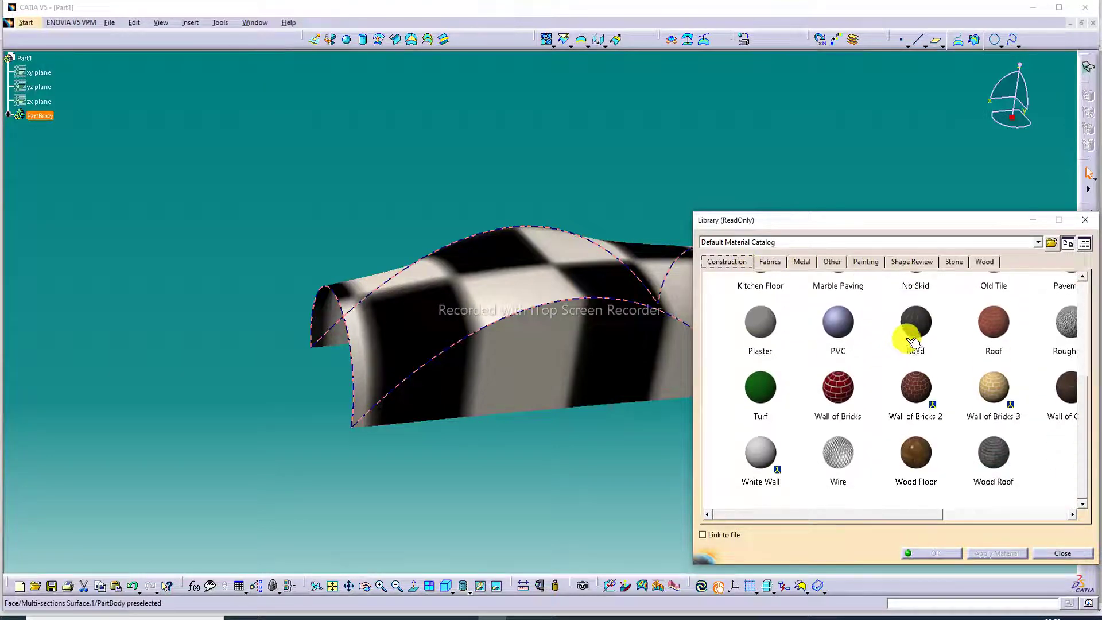
{"action": "left_click_drag", "start_coordinate": [837, 393], "coordinate": [620, 344]}
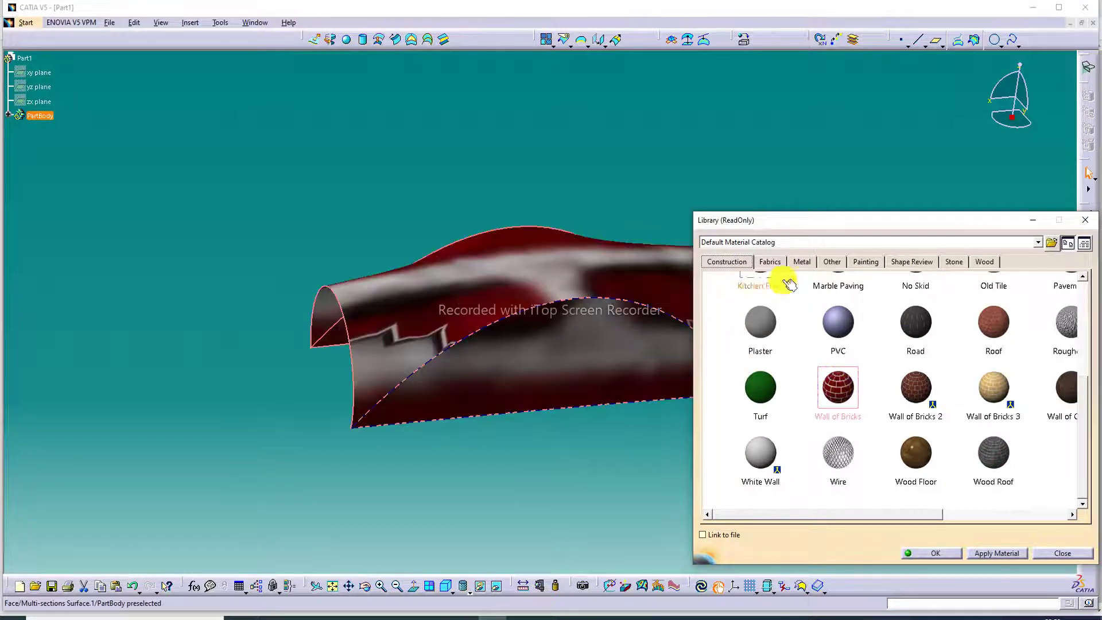
- Apply the DS star material from the Other family to the multi-sections surface and close the material library
{"action": "left_click", "coordinate": [814, 262]}
{"action": "left_click", "coordinate": [827, 262]}
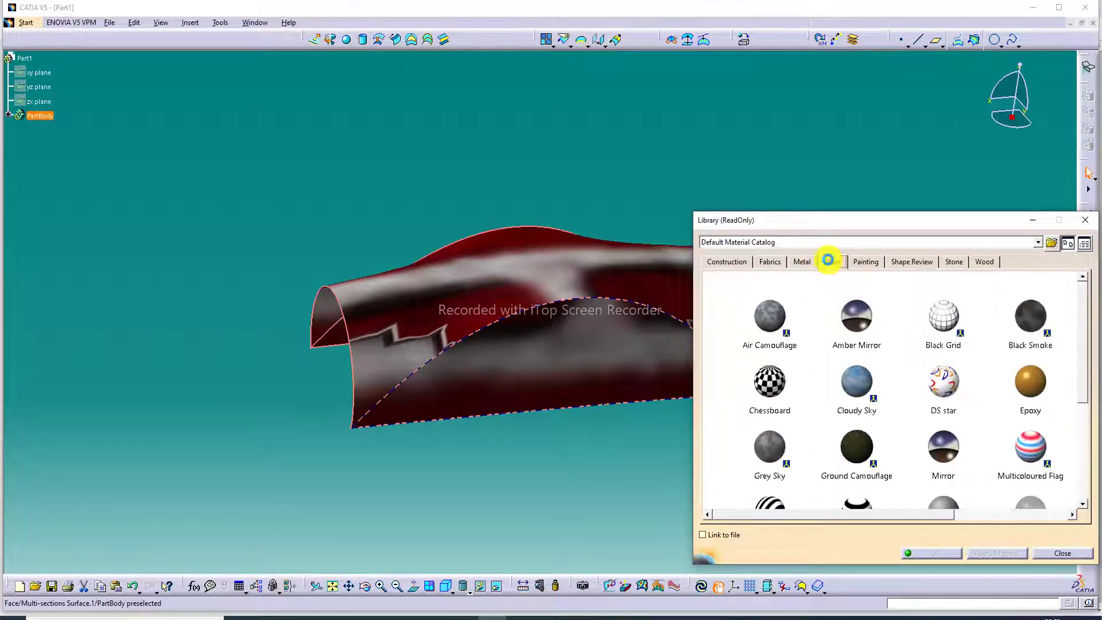
{"action": "left_click", "coordinate": [940, 382]}
{"action": "left_click_drag", "start_coordinate": [944, 387], "coordinate": [615, 319]}
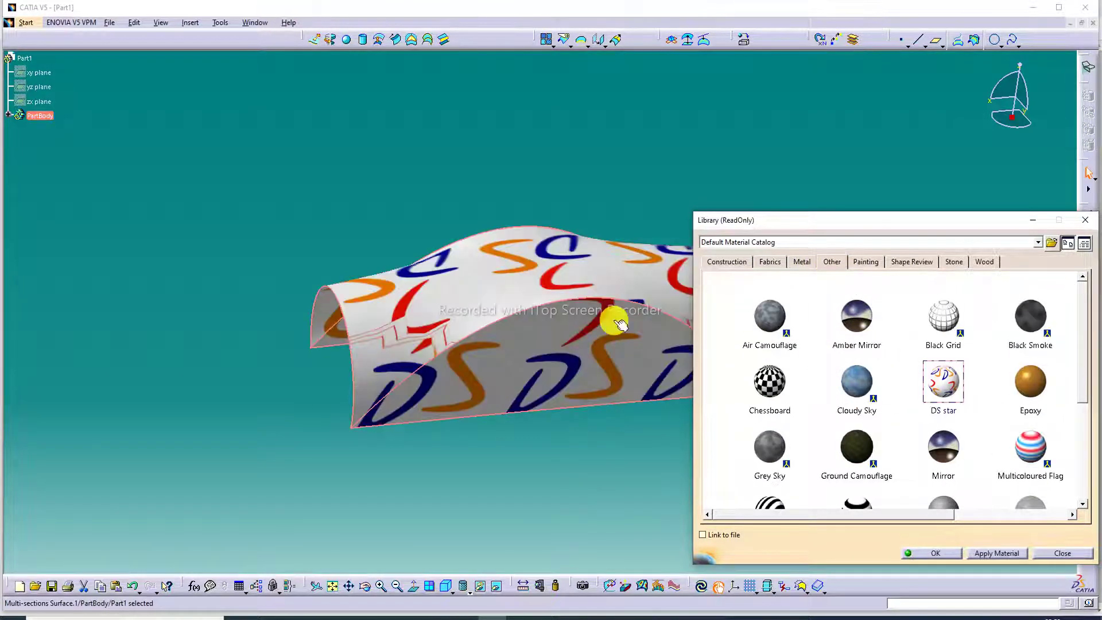
{"action": "middle_click_drag", "start_coordinate": [578, 301], "coordinate": [452, 273]}
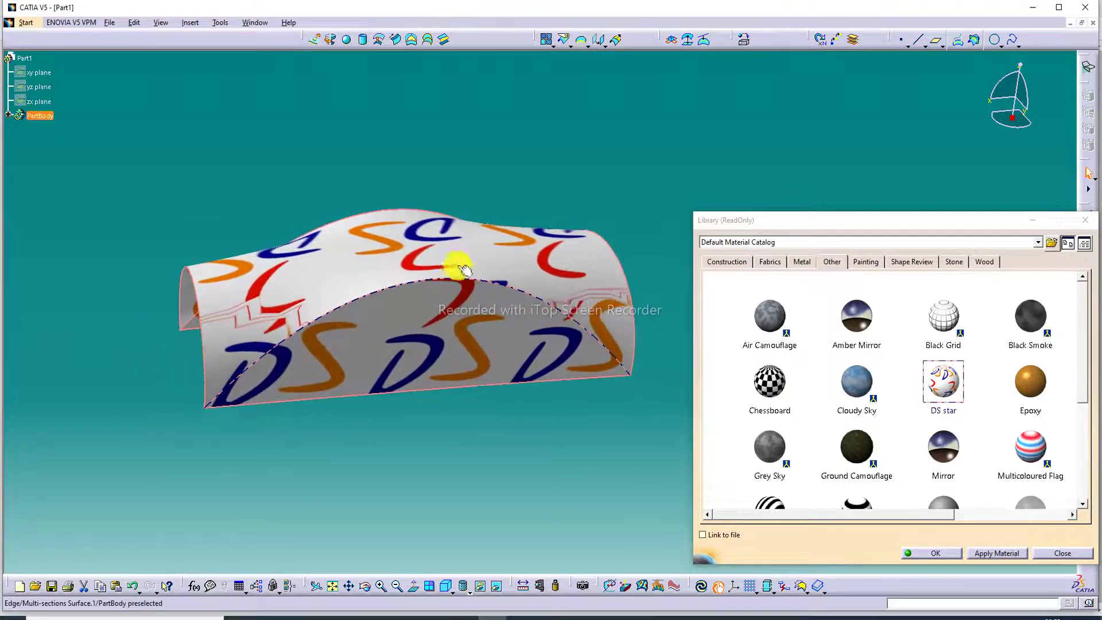
{"action": "left_click", "coordinate": [549, 161]}
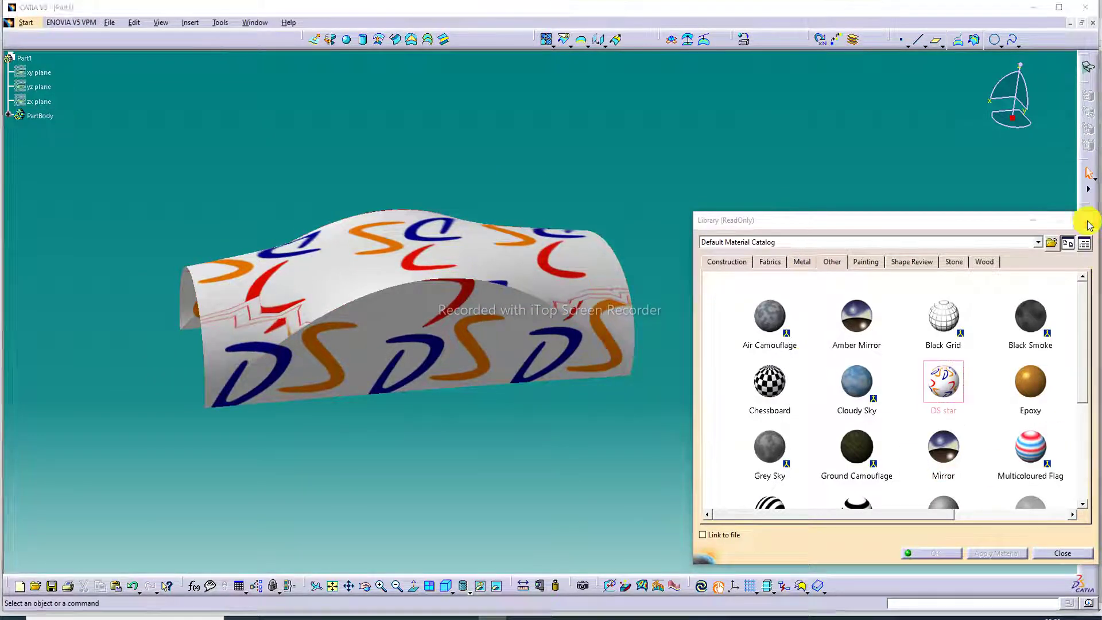
{"action": "left_click", "coordinate": [1085, 220]}
- Examine the shape of the DS star-textured surface from several sides, including its underside
{"action": "middle_click_drag", "start_coordinate": [521, 222], "coordinate": [639, 195]}
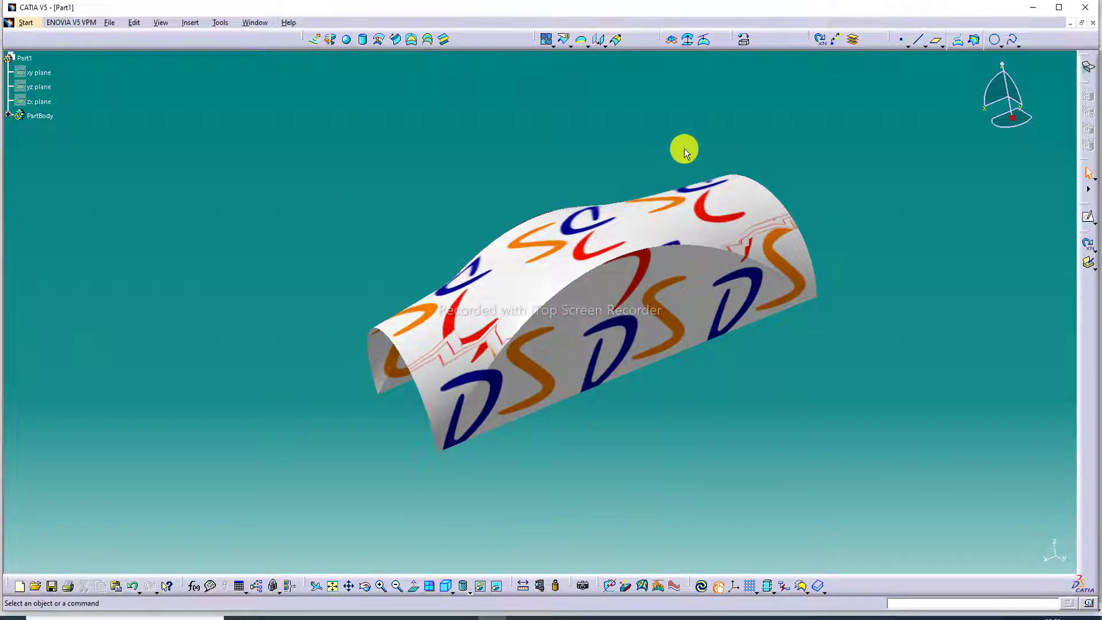
{"action": "middle_click_drag", "start_coordinate": [628, 263], "coordinate": [585, 263]}
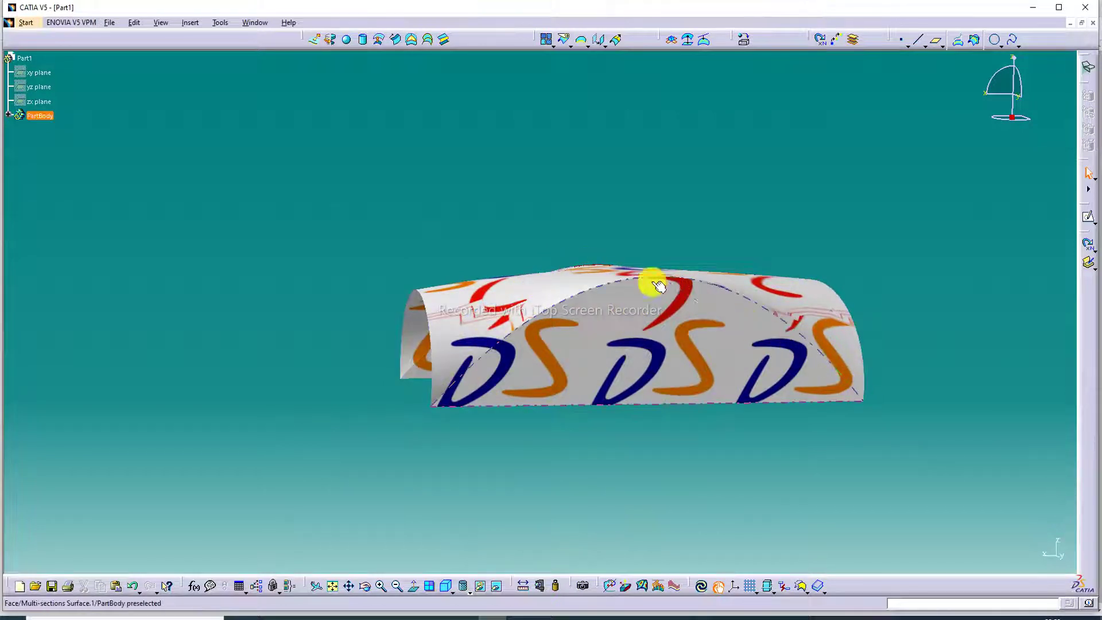
{"action": "middle_click_drag", "start_coordinate": [691, 226], "coordinate": [647, 298]}
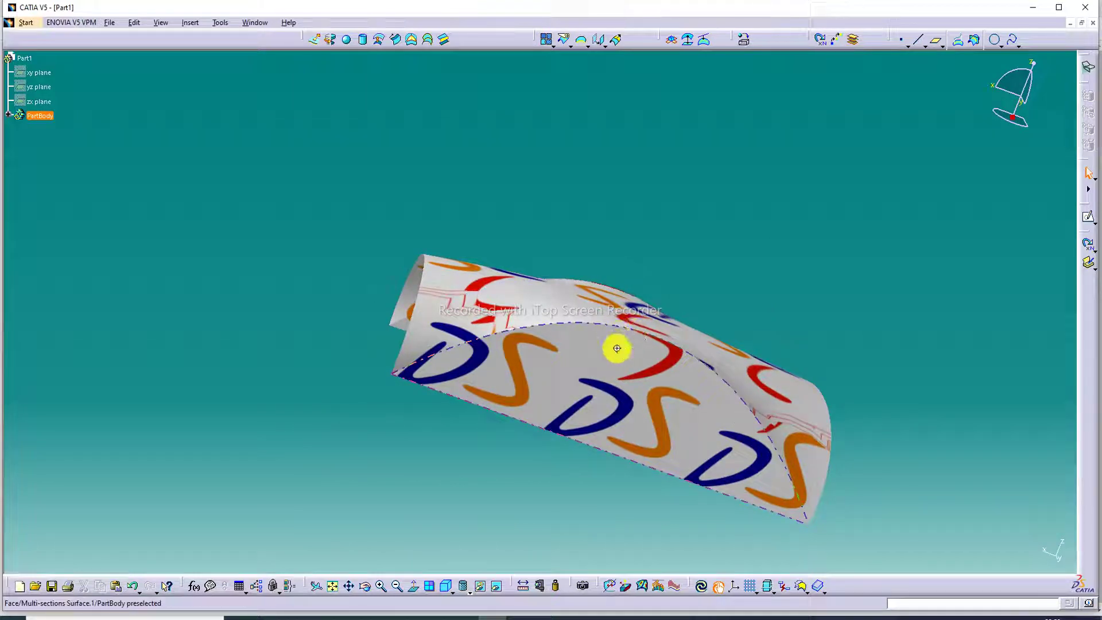
{"action": "middle_click_drag", "start_coordinate": [617, 349], "coordinate": [547, 379]}
{"action": "middle_click_drag", "start_coordinate": [738, 426], "coordinate": [765, 308]}
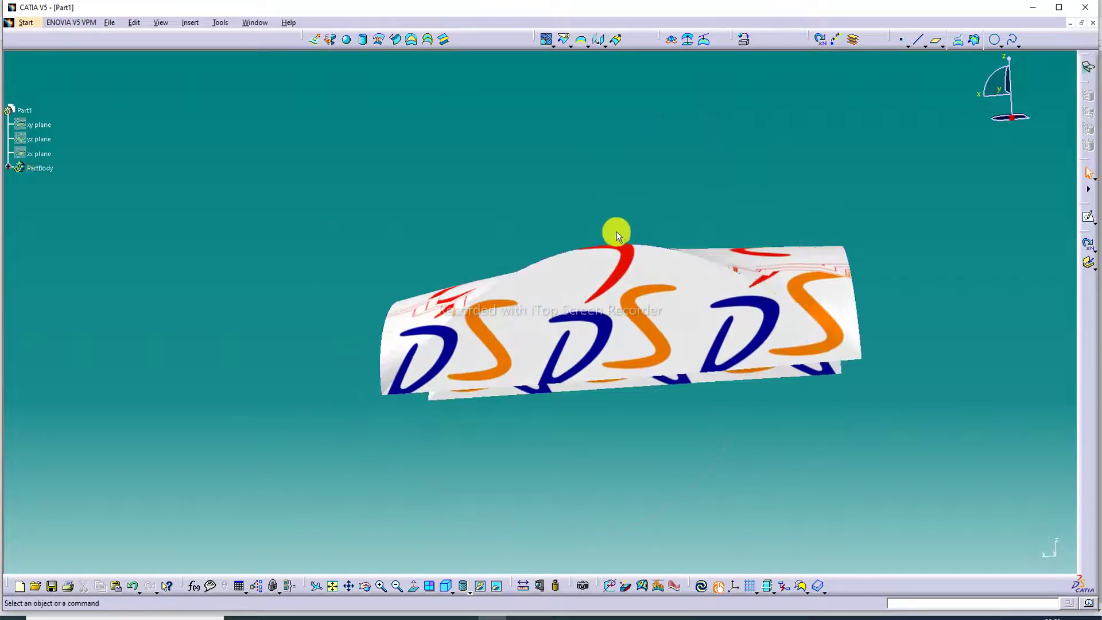
{"action": "middle_click_drag", "start_coordinate": [615, 239], "coordinate": [546, 437]}
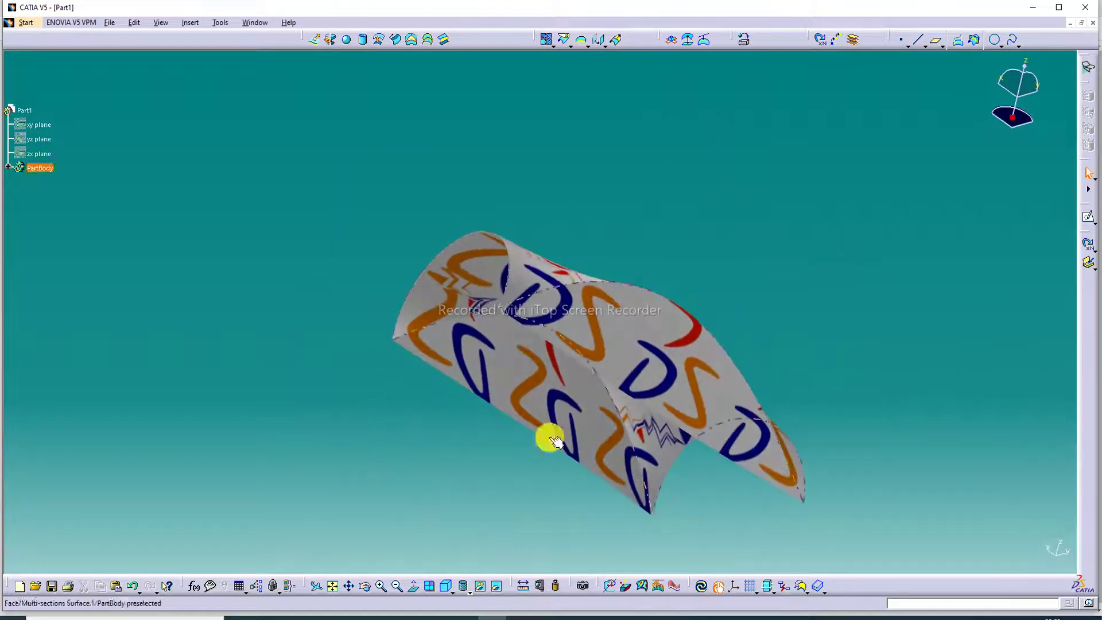
- Inspect the textured multi-sections surface from the isometric view, then close up along its crest and open arc ends
{"action": "left_click", "coordinate": [446, 586]}
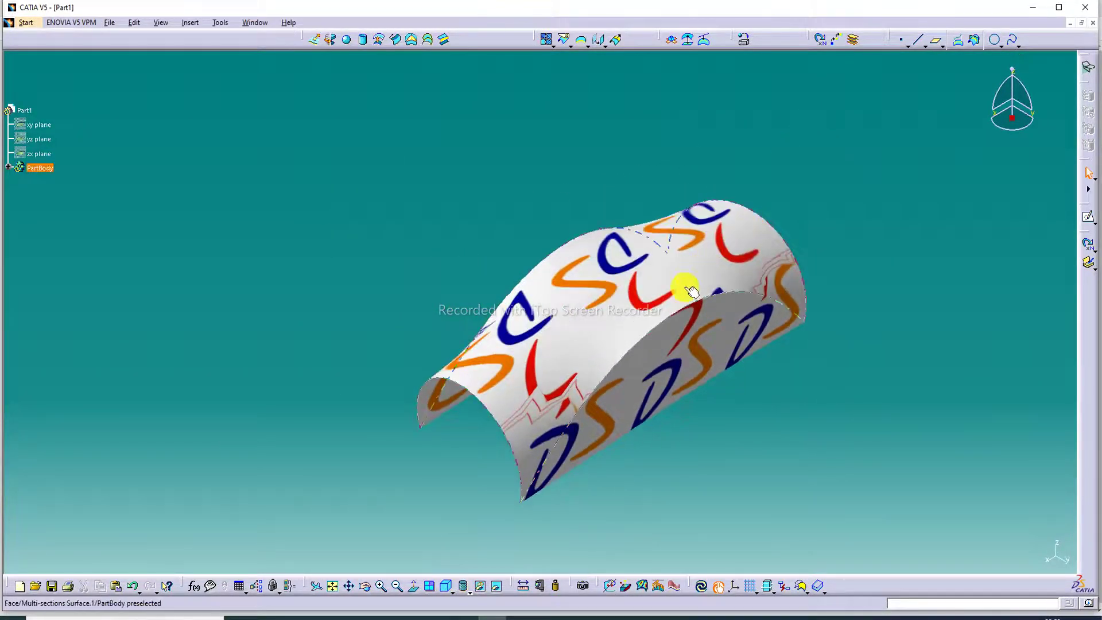
{"action": "middle_click_drag", "start_coordinate": [682, 291], "coordinate": [442, 401]}
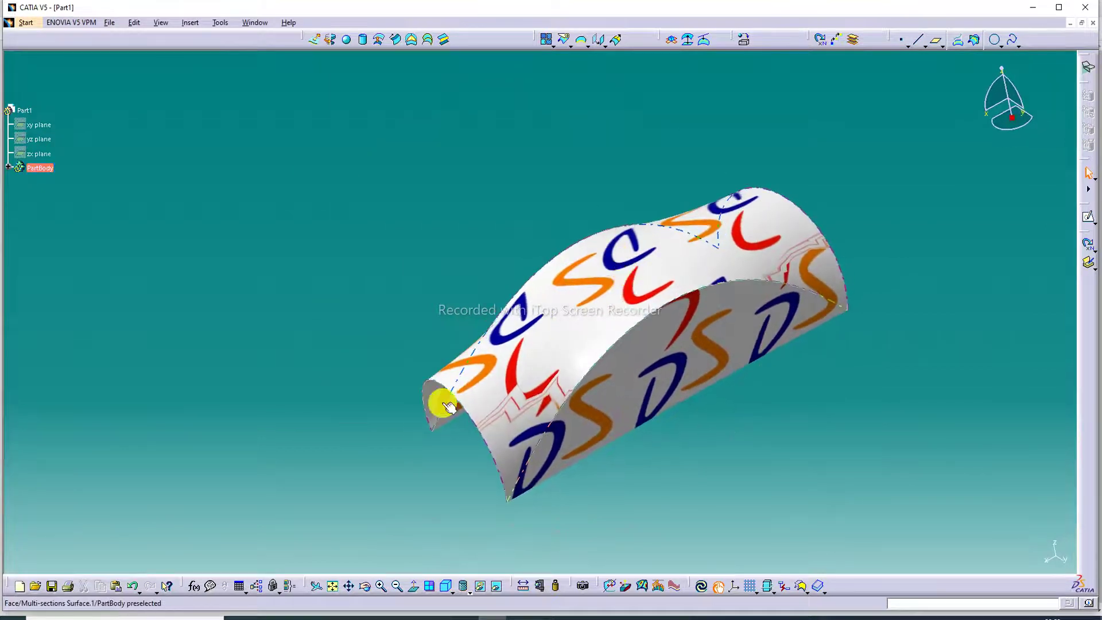
{"action": "left_click", "coordinate": [332, 585]}
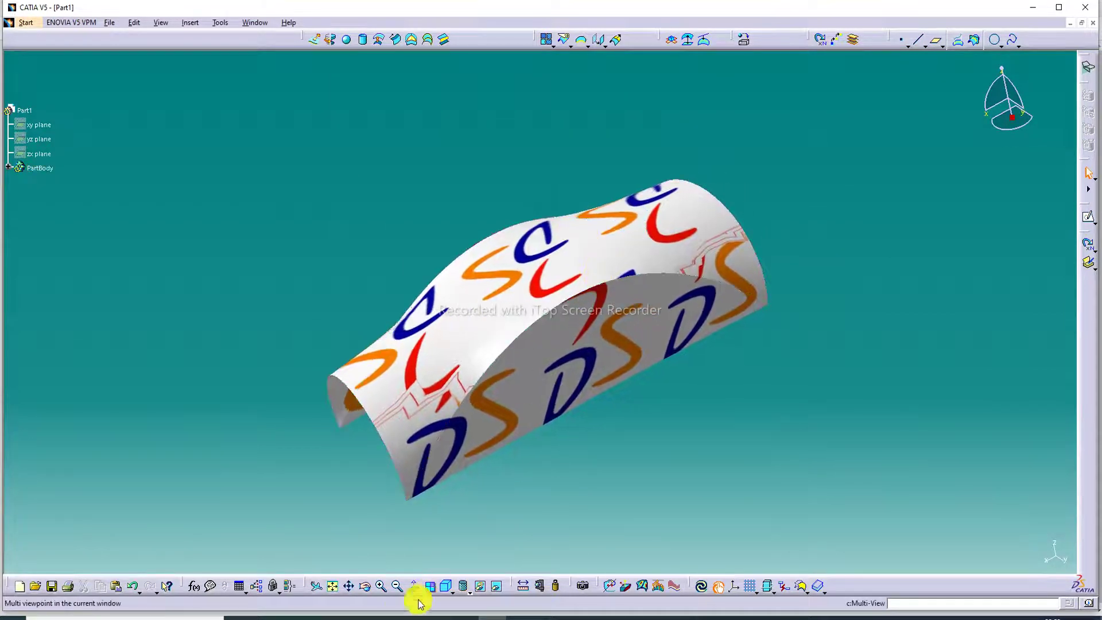
{"action": "left_click", "coordinate": [380, 585]}
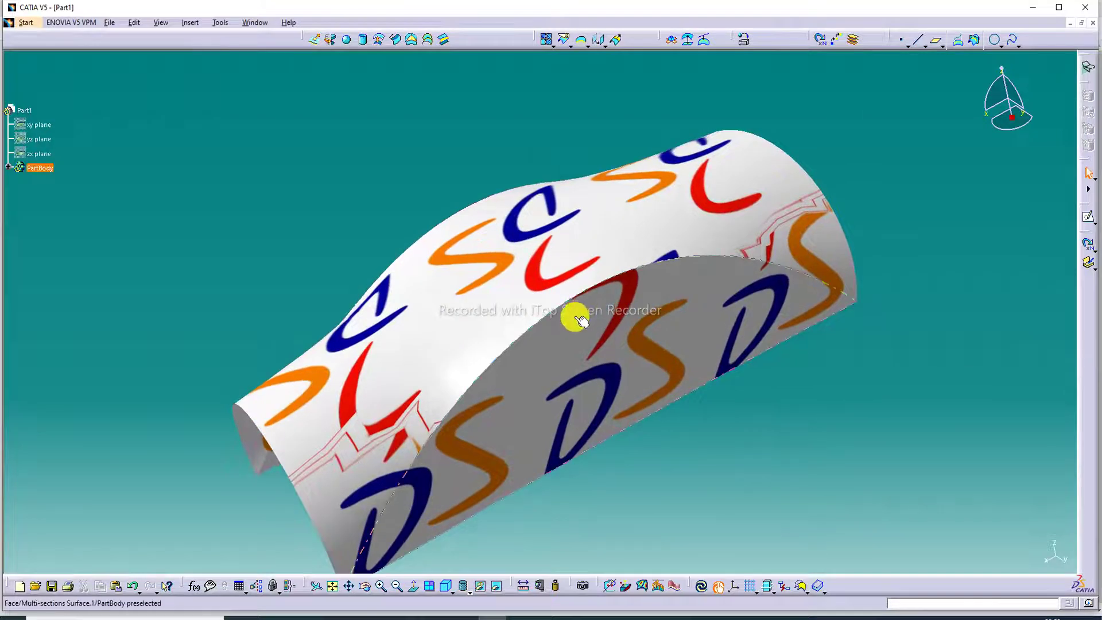
{"action": "middle_click_drag", "start_coordinate": [576, 313], "coordinate": [578, 256]}
{"action": "middle_click_drag", "start_coordinate": [669, 217], "coordinate": [619, 283]}
{"action": "right_click", "coordinate": [619, 283]}
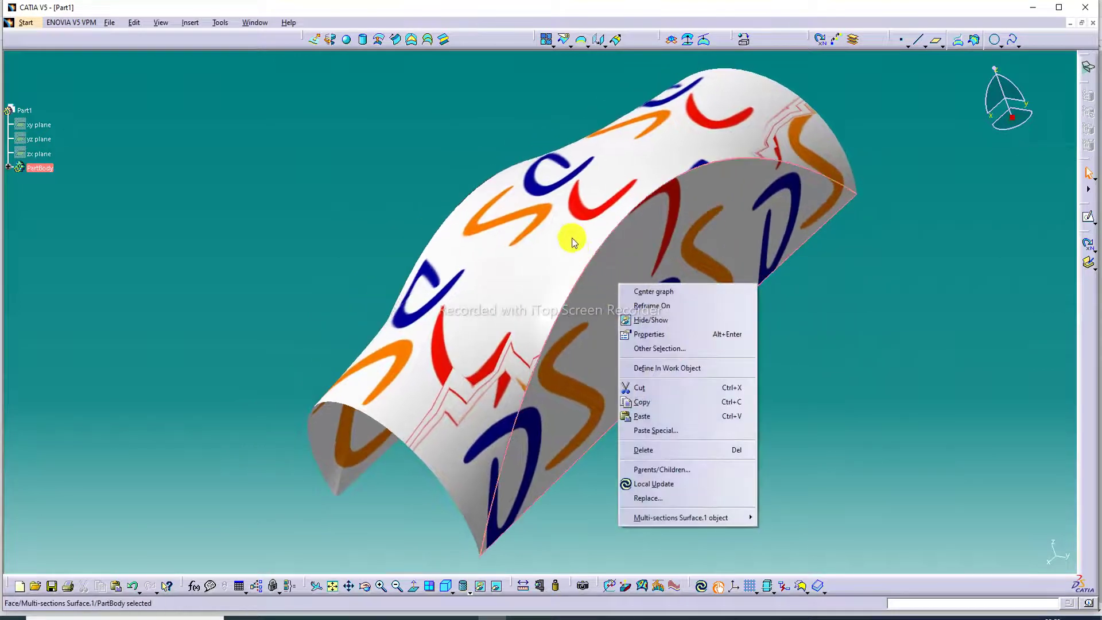
{"action": "left_click", "coordinate": [539, 233]}
{"action": "middle_click_drag", "start_coordinate": [532, 248], "coordinate": [506, 143]}
{"action": "middle_click_drag", "start_coordinate": [517, 281], "coordinate": [629, 336]}
{"action": "left_click", "coordinate": [773, 229]}
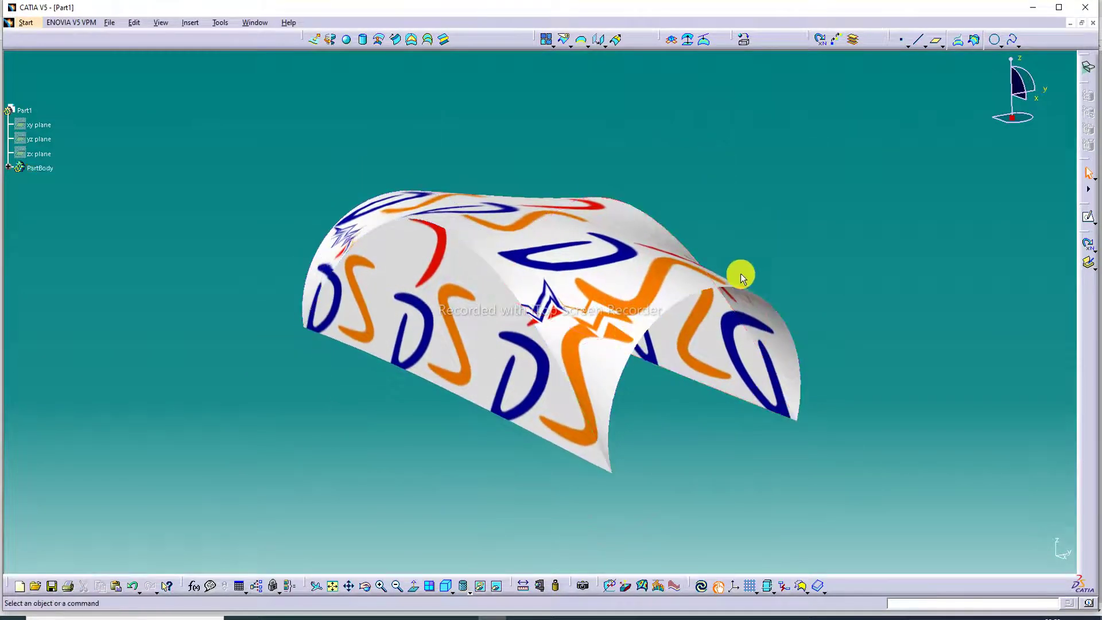
- Examine the surface's flared long side and open arched end at several magnifications, with the whole part fitted in between
{"action": "left_click", "coordinate": [396, 585]}
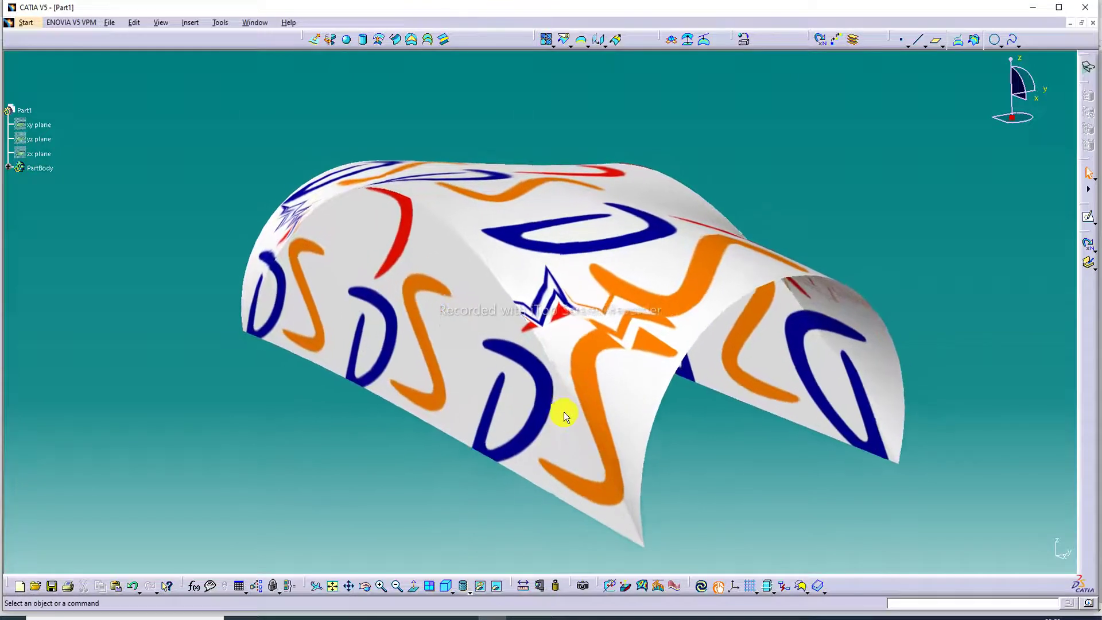
{"action": "middle_click_drag", "start_coordinate": [564, 413], "coordinate": [595, 351]}
{"action": "left_click", "coordinate": [381, 587]}
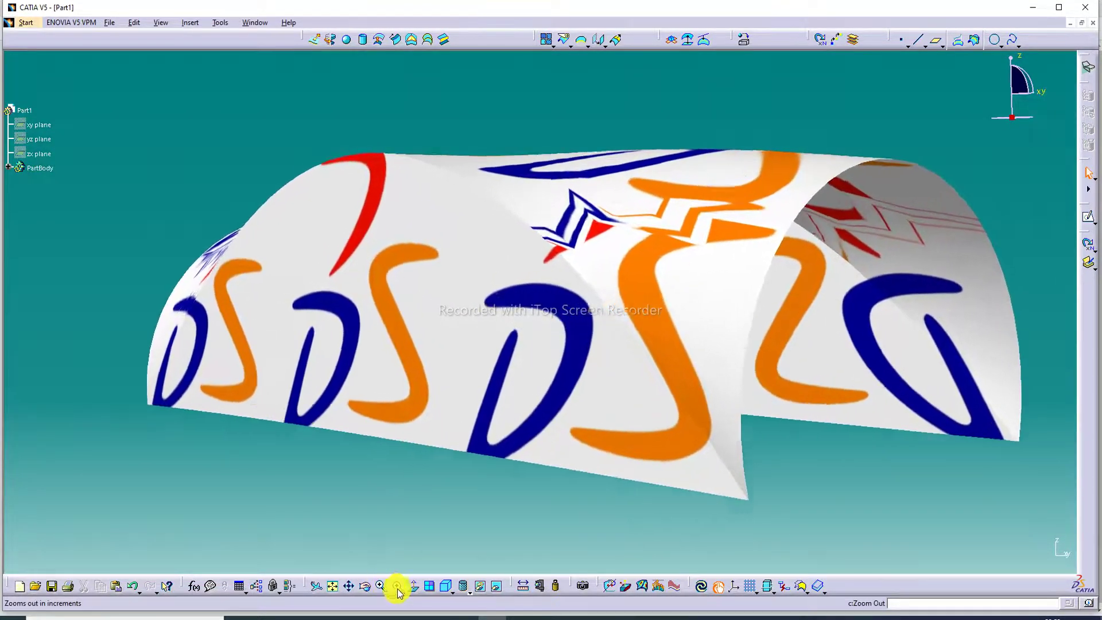
{"action": "left_click", "coordinate": [397, 587]}
{"action": "left_click", "coordinate": [334, 586]}
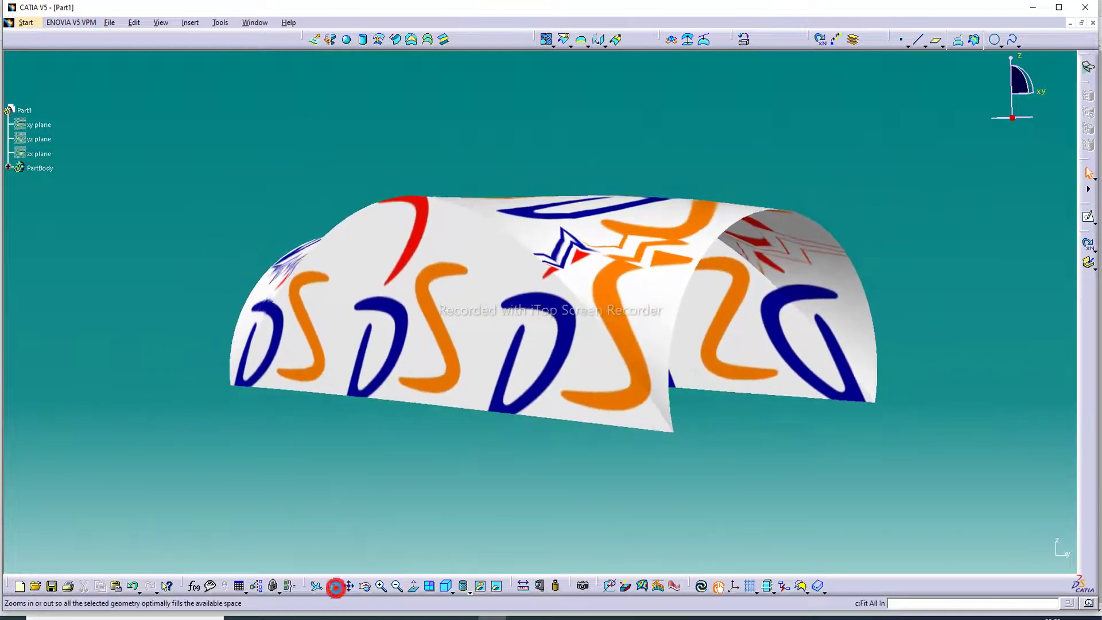
{"action": "left_click", "coordinate": [381, 585]}
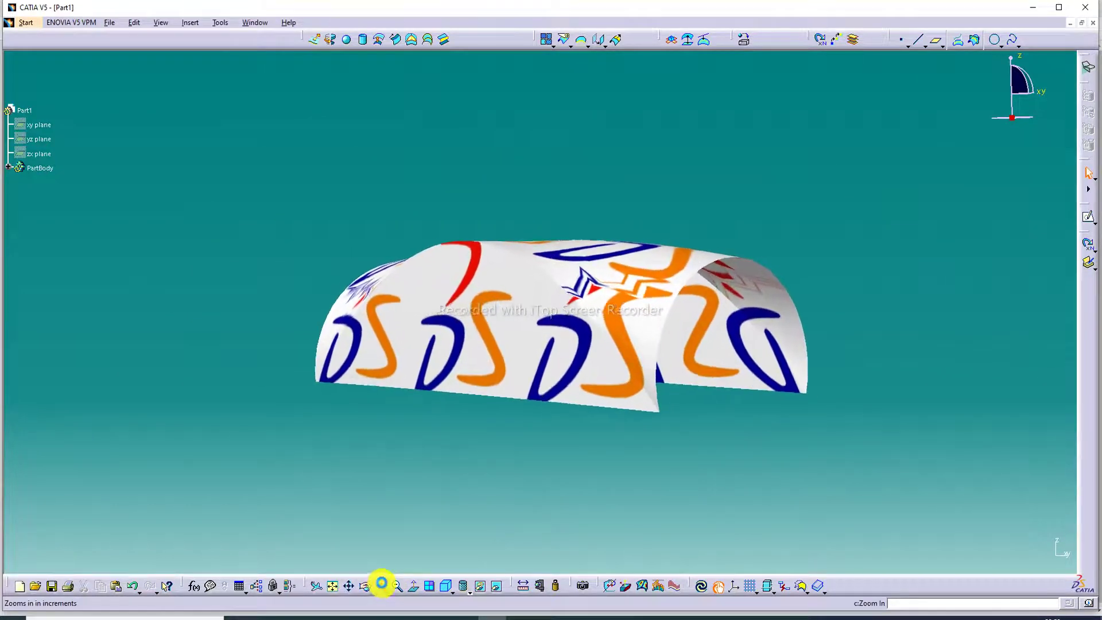
{"action": "middle_click_drag", "start_coordinate": [563, 332], "coordinate": [565, 416]}
{"action": "left_click", "coordinate": [334, 585]}
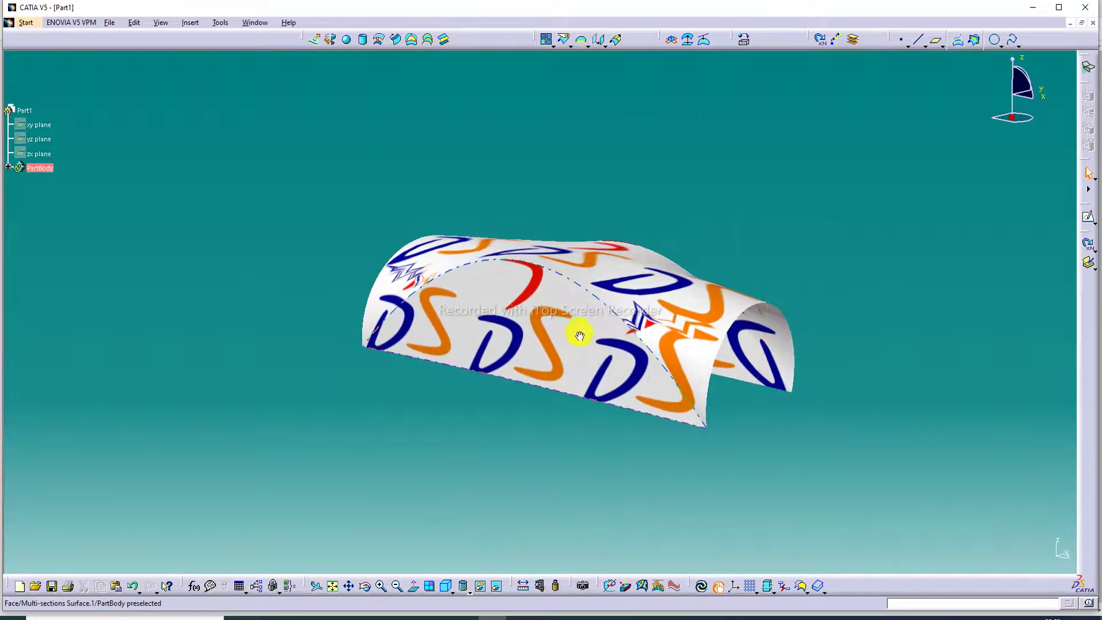
{"action": "middle_click_drag", "start_coordinate": [580, 336], "coordinate": [538, 357]}
{"action": "middle_click_drag", "start_coordinate": [551, 291], "coordinate": [519, 399]}
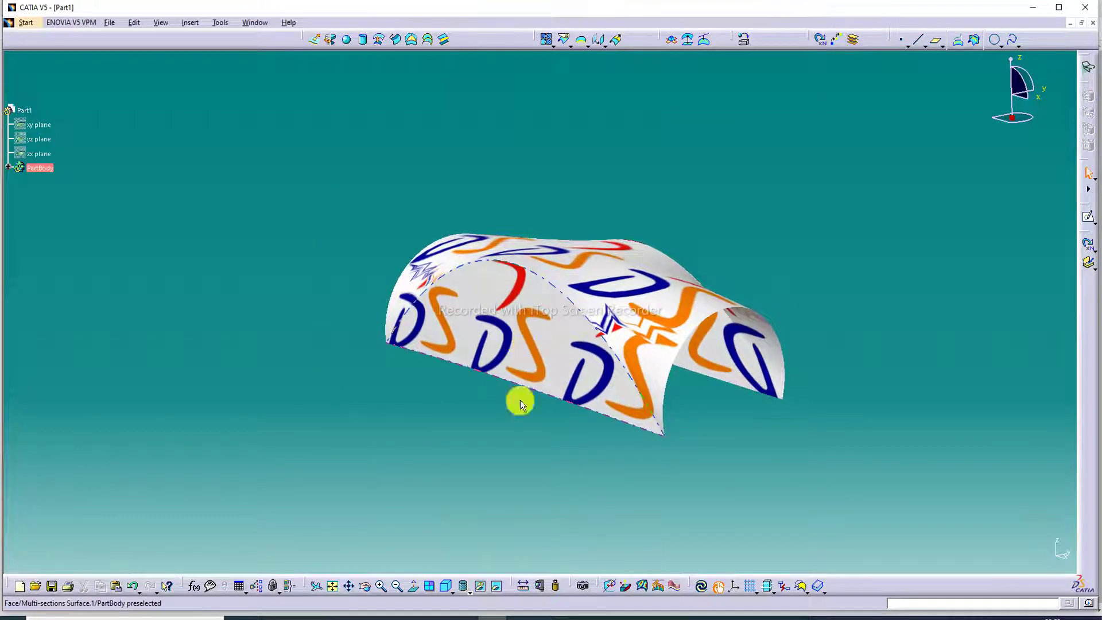
{"action": "left_click", "coordinate": [383, 585]}
{"action": "middle_click_drag", "start_coordinate": [568, 361], "coordinate": [545, 317]}
{"action": "middle_click_drag", "start_coordinate": [648, 247], "coordinate": [787, 196]}
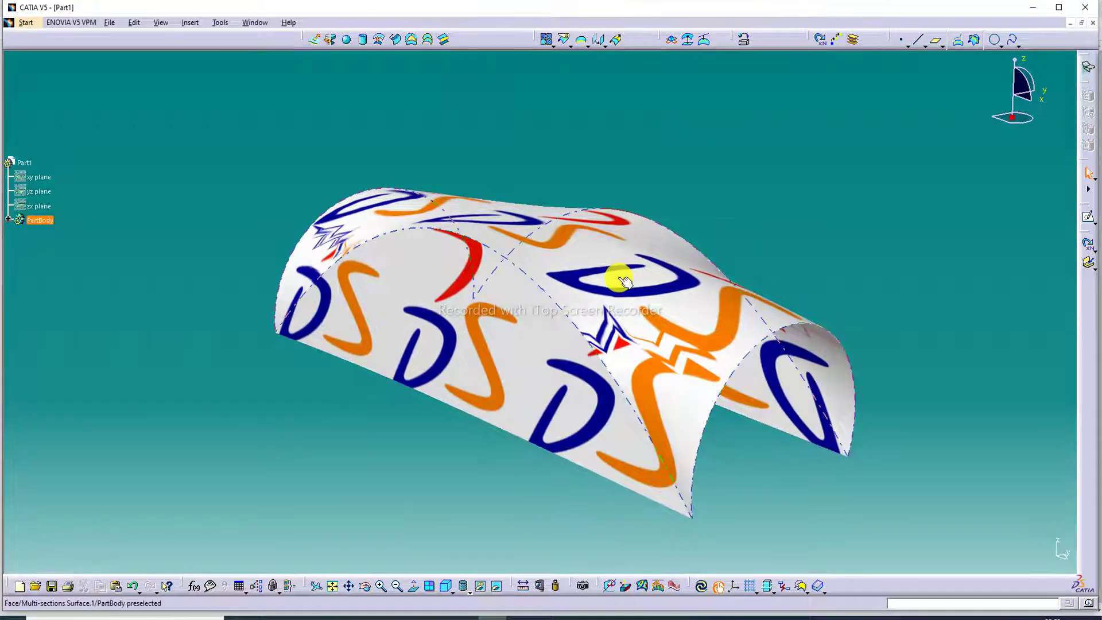
{"action": "middle_click_drag", "start_coordinate": [615, 277], "coordinate": [627, 258]}
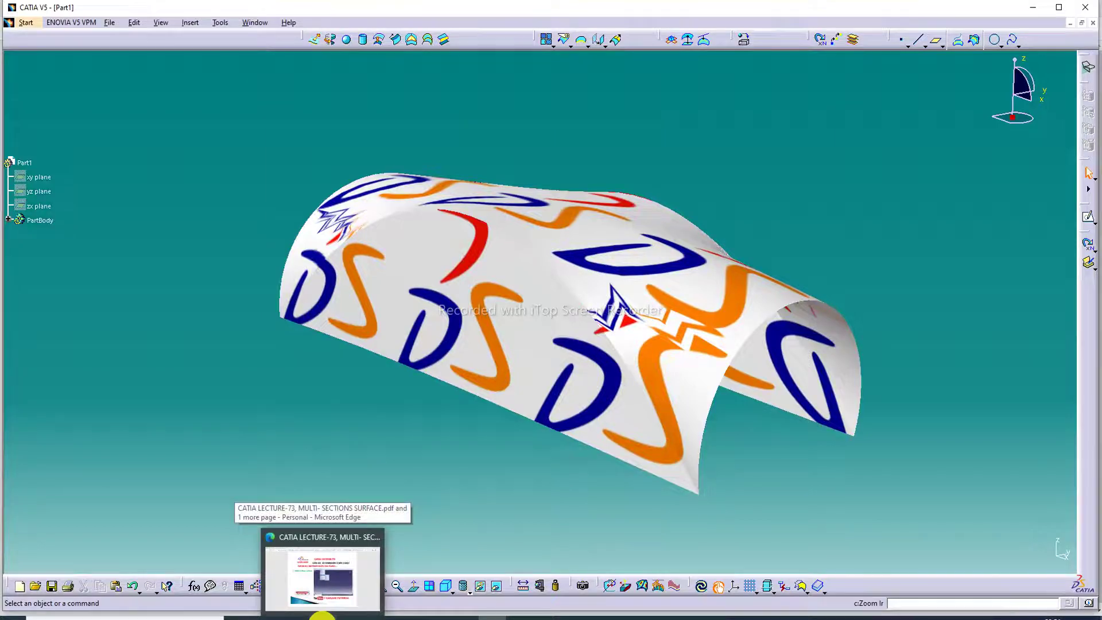
- Switch to the CATIA Lecture-73 Multi-Sections Surface PDF in Microsoft Edge to review its topic, and return to the part in CATIA
{"action": "left_click", "coordinate": [321, 617]}
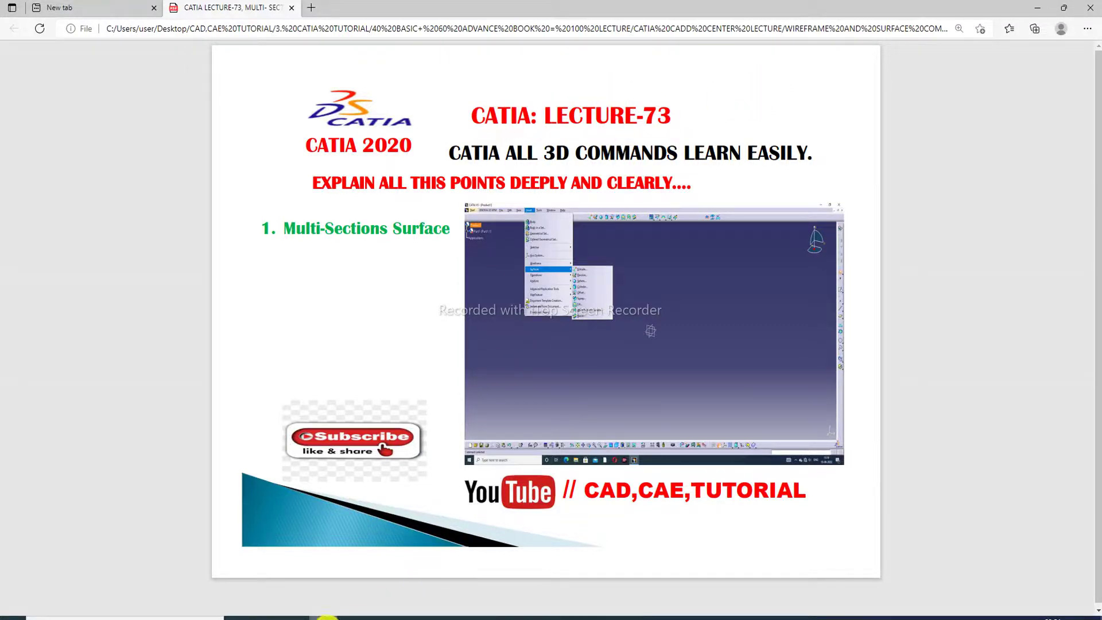
{"action": "left_click", "coordinate": [327, 618]}
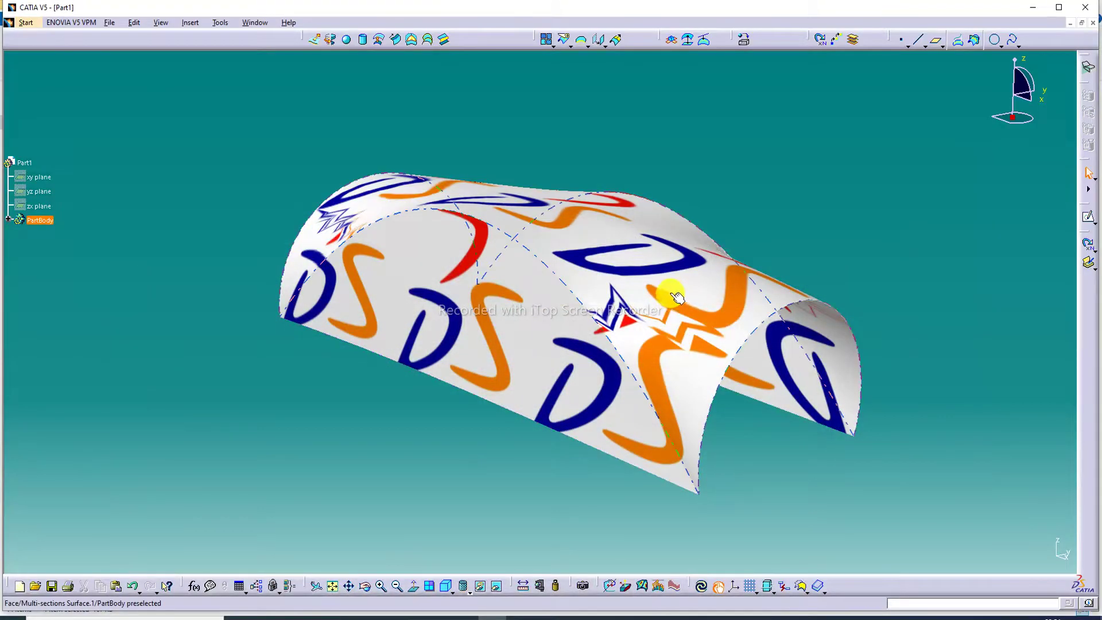
{"action": "mouse_move", "coordinate": [653, 290]}
{"action": "middle_mouse_down"}
{"action": "mouse_move", "coordinate": [659, 266]}
{"action": "mouse_move", "coordinate": [660, 284]}
{"action": "middle_mouse_up"}
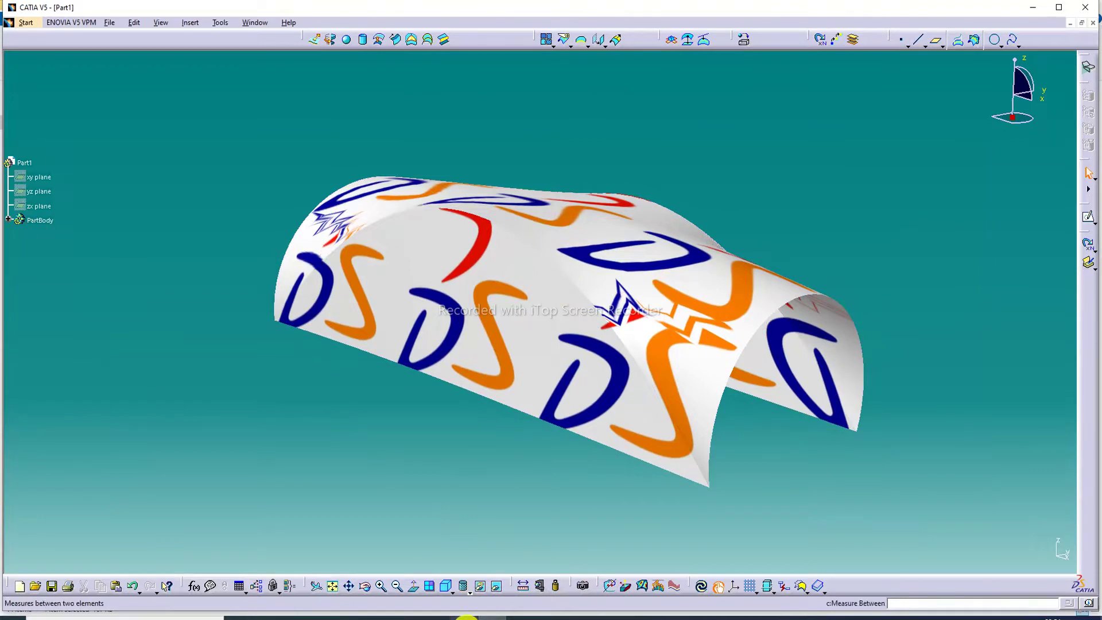